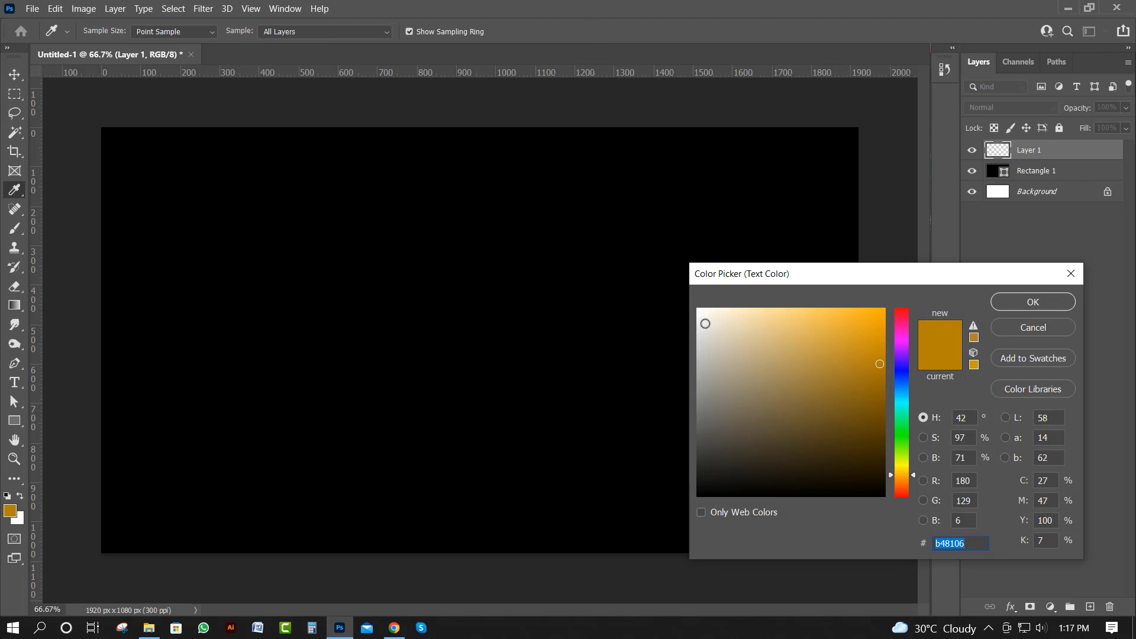
# Set the text color to white and add the text "FIRE" on the black canvas in 72 pt Impact.
pyautogui.click(1057, 296)
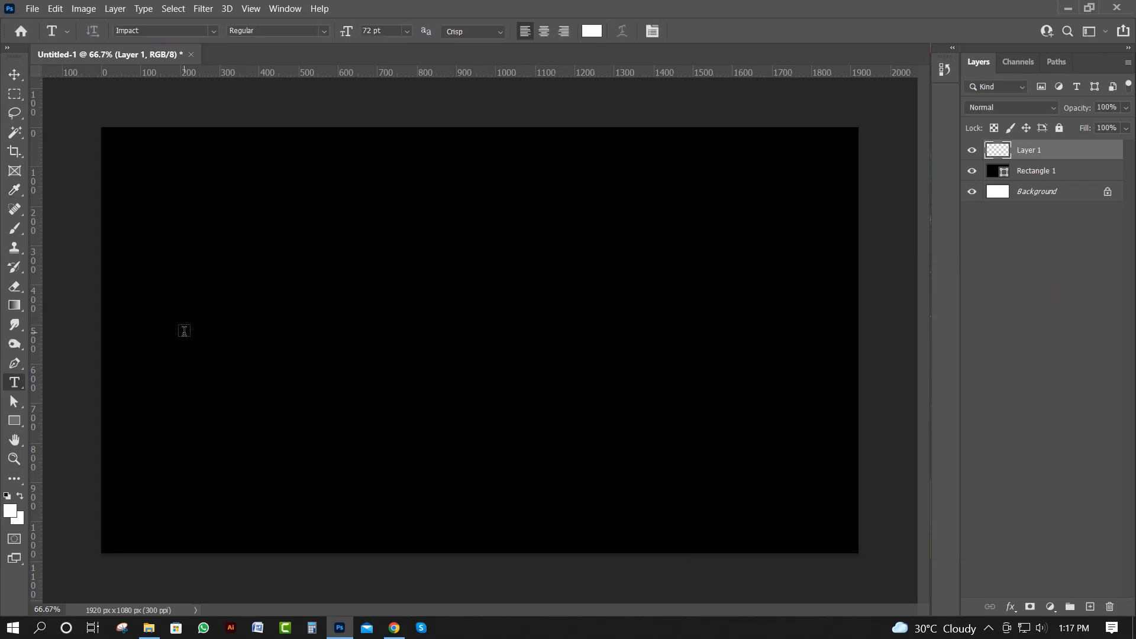
pyautogui.click(183, 330)
pyautogui.write('FIRE')
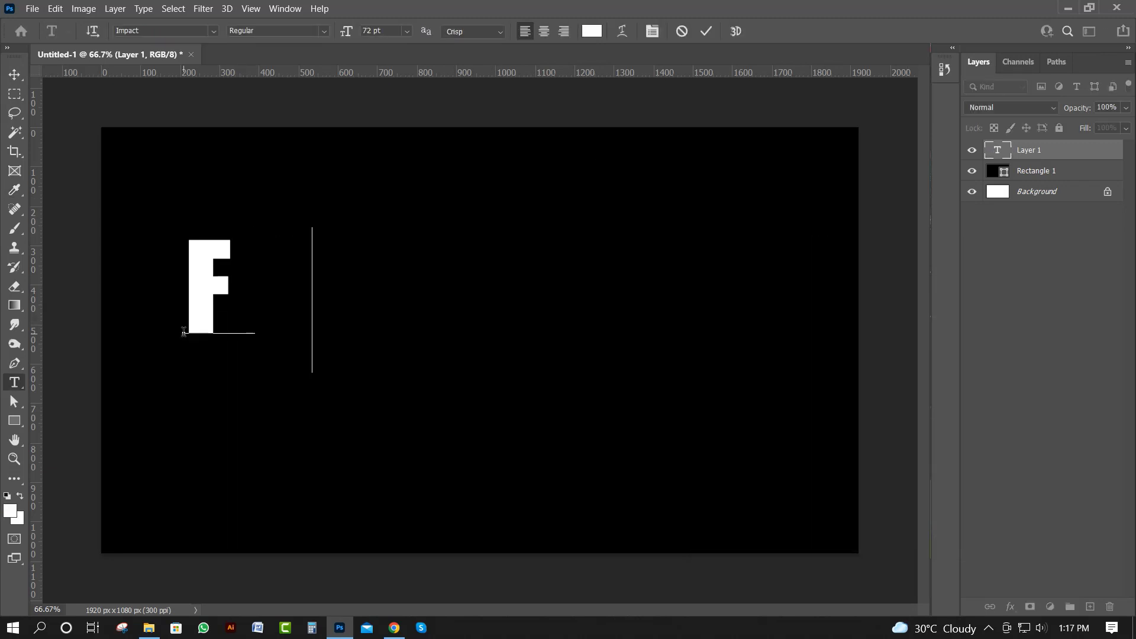
pyautogui.click(8, 75)
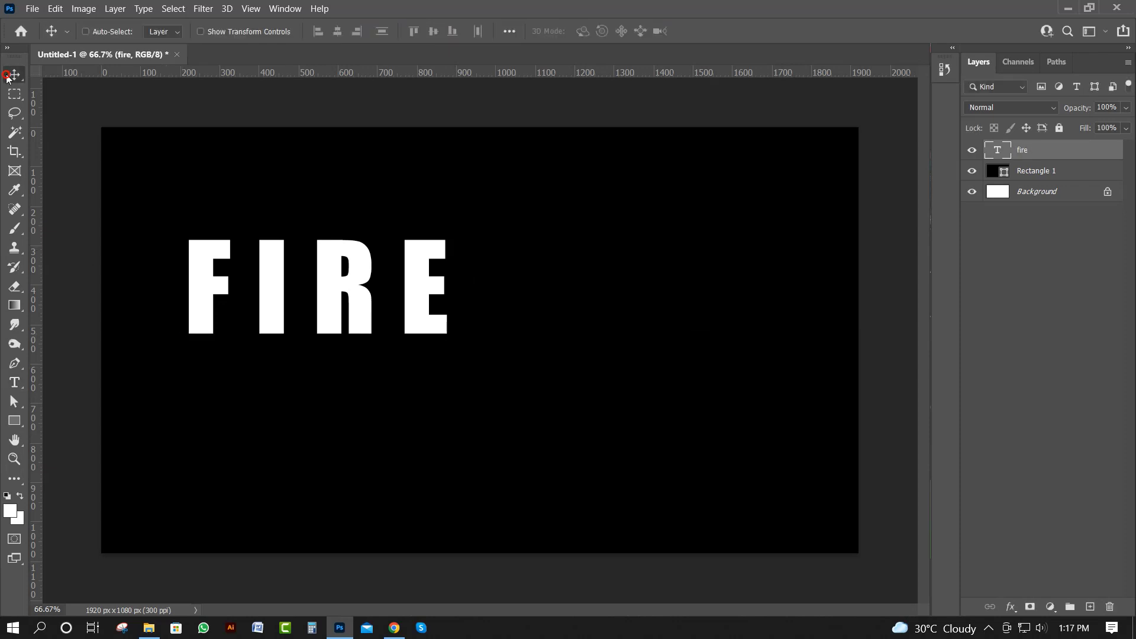
# Free-transform the FIRE text, enlarging it and moving it to the middle of the canvas.
pyautogui.hotkey('ctrl', 't')
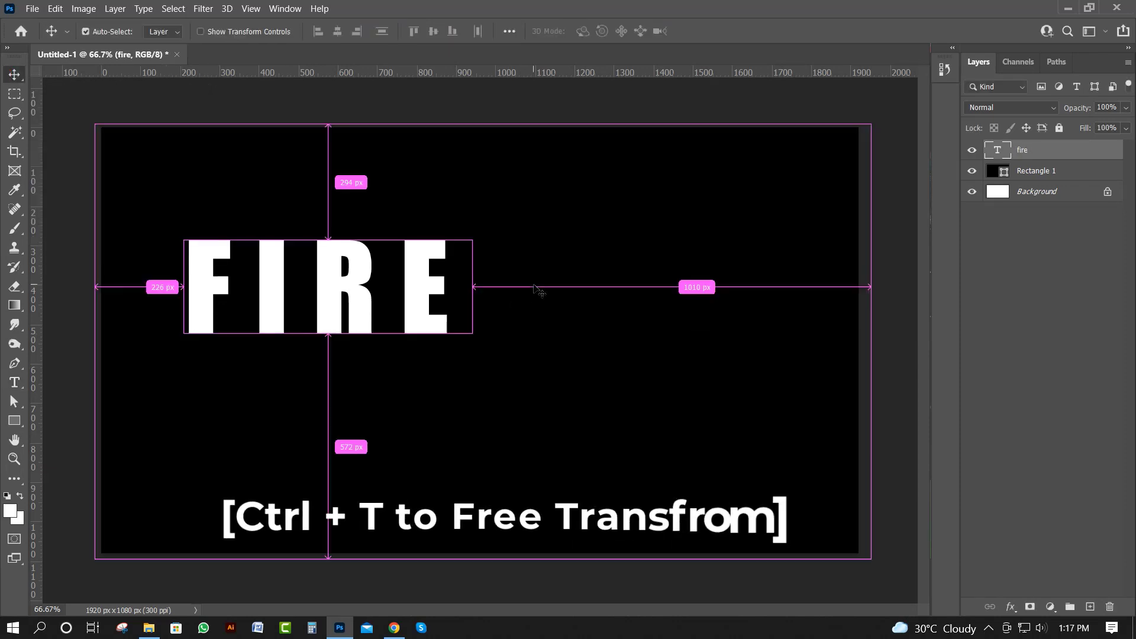
pyautogui.moveTo(474, 371); pyautogui.dragTo(578, 425)
pyautogui.moveTo(376, 254); pyautogui.dragTo(528, 296)
pyautogui.moveTo(728, 467)
pyautogui.mouseDown()
pyautogui.moveTo(760, 481)
pyautogui.moveTo(739, 474)
pyautogui.mouseUp()
pyautogui.moveTo(540, 291)
pyautogui.mouseDown()
pyautogui.moveTo(547, 323)
pyautogui.moveTo(548, 302)
pyautogui.mouseUp()
pyautogui.press('Return')
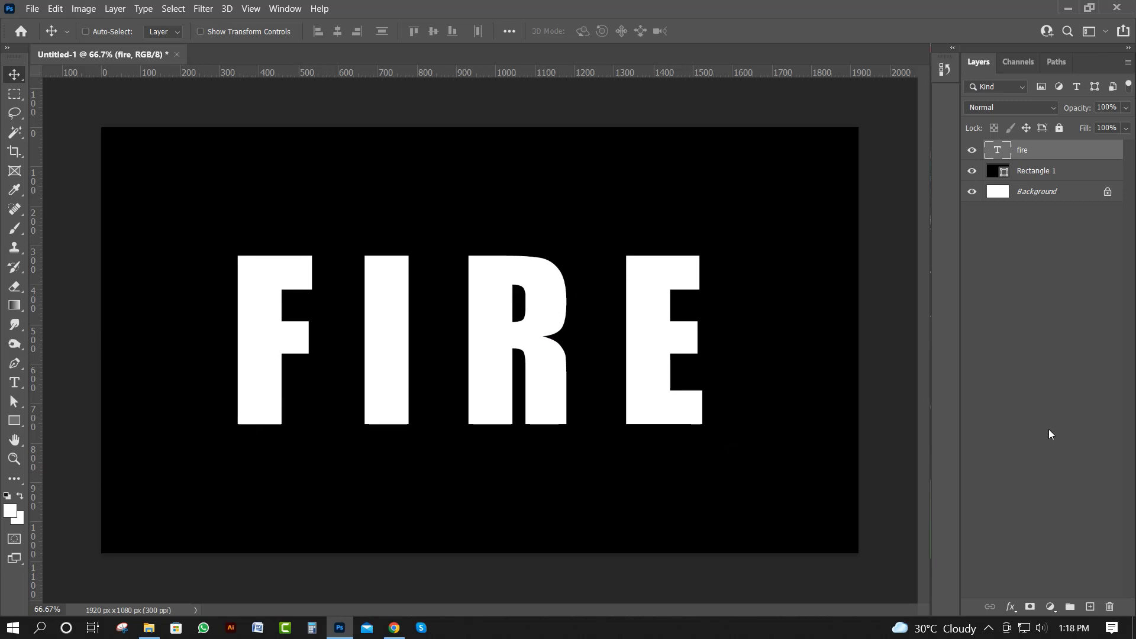
# Add a new layer directly below the fire text layer and set the foreground color to dark red 8b0303.
pyautogui.click(1091, 607)
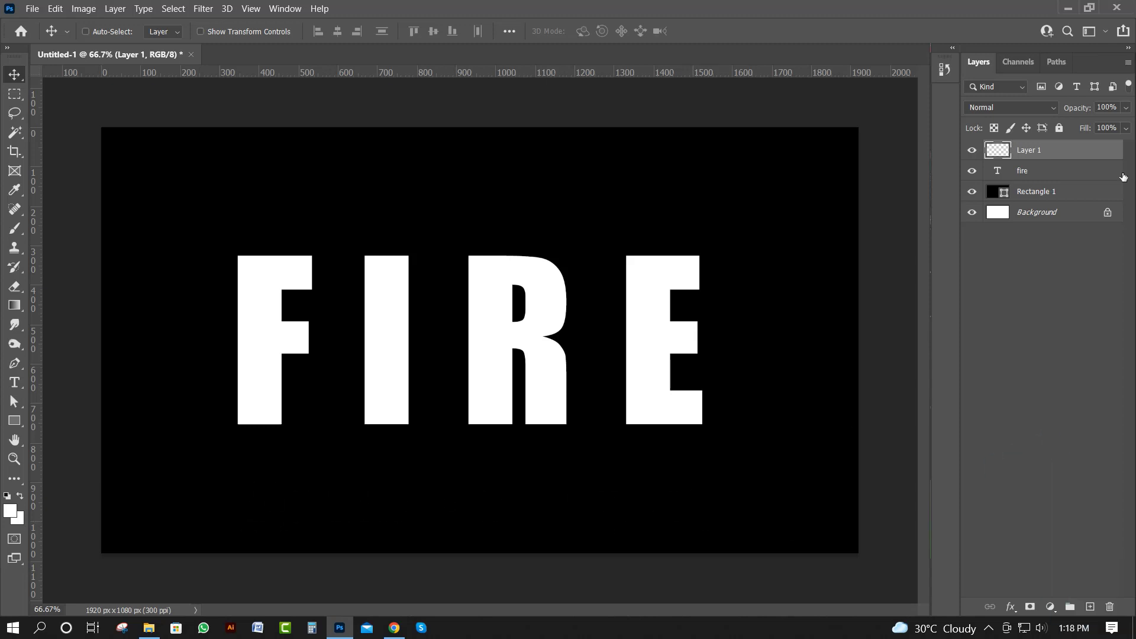
pyautogui.moveTo(1089, 152); pyautogui.dragTo(1089, 178)
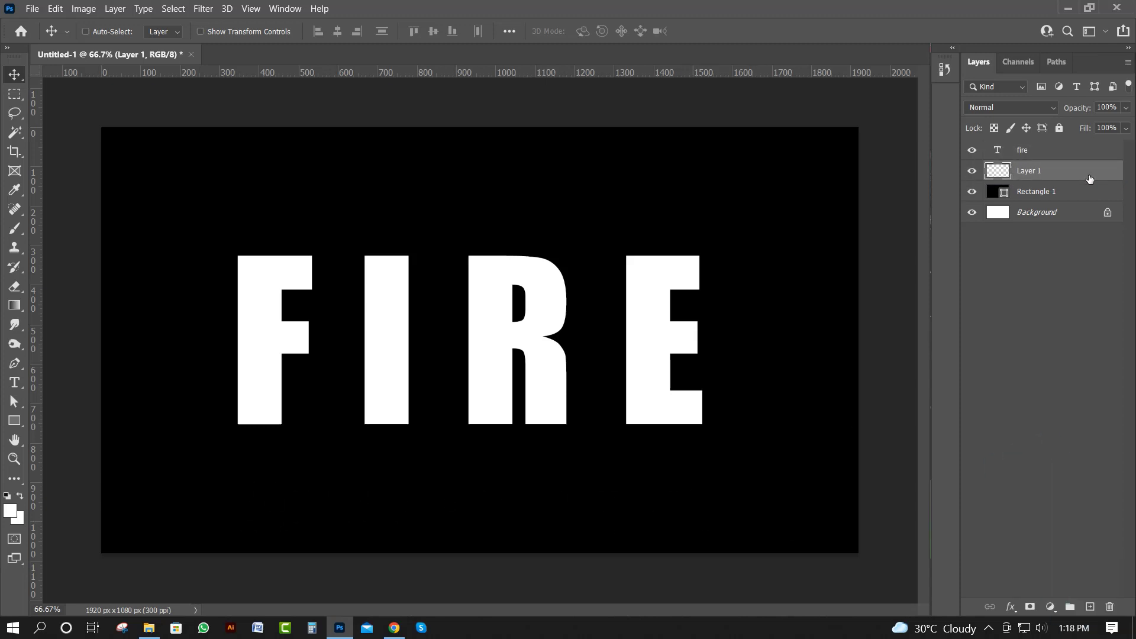
pyautogui.click(10, 511)
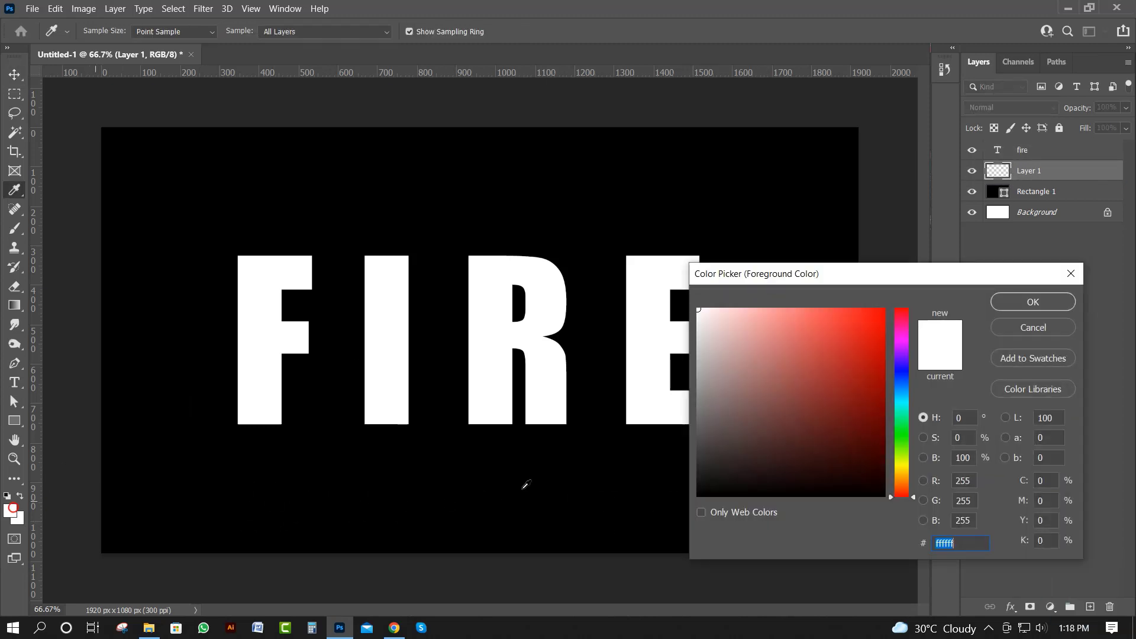
pyautogui.moveTo(902, 319); pyautogui.dragTo(904, 305)
pyautogui.moveTo(877, 362); pyautogui.dragTo(881, 394)
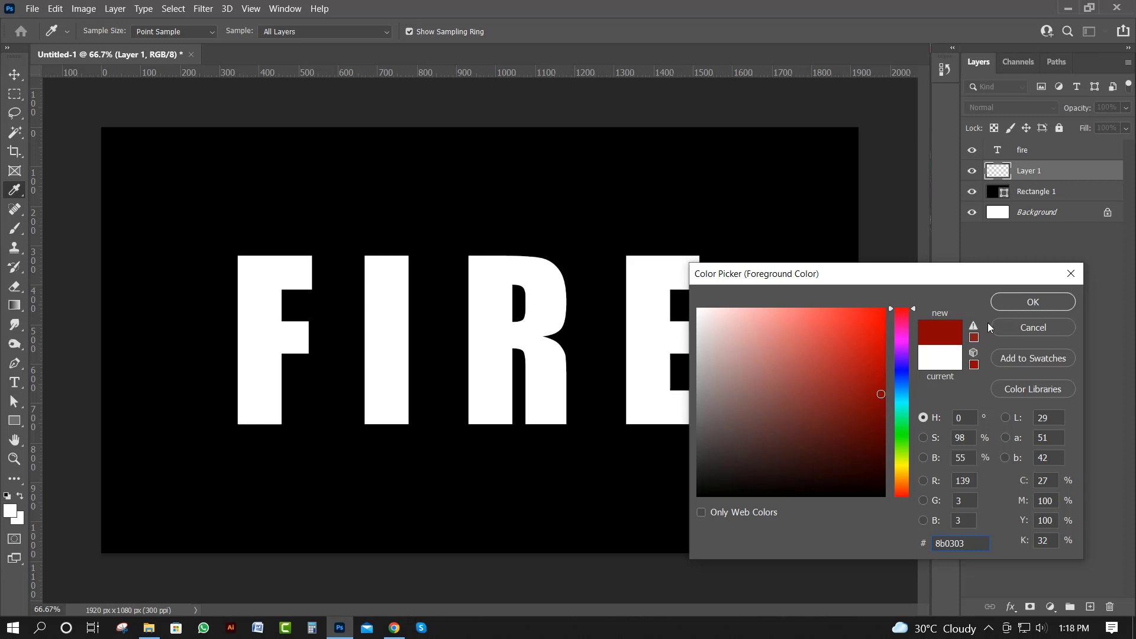
pyautogui.click(1033, 301)
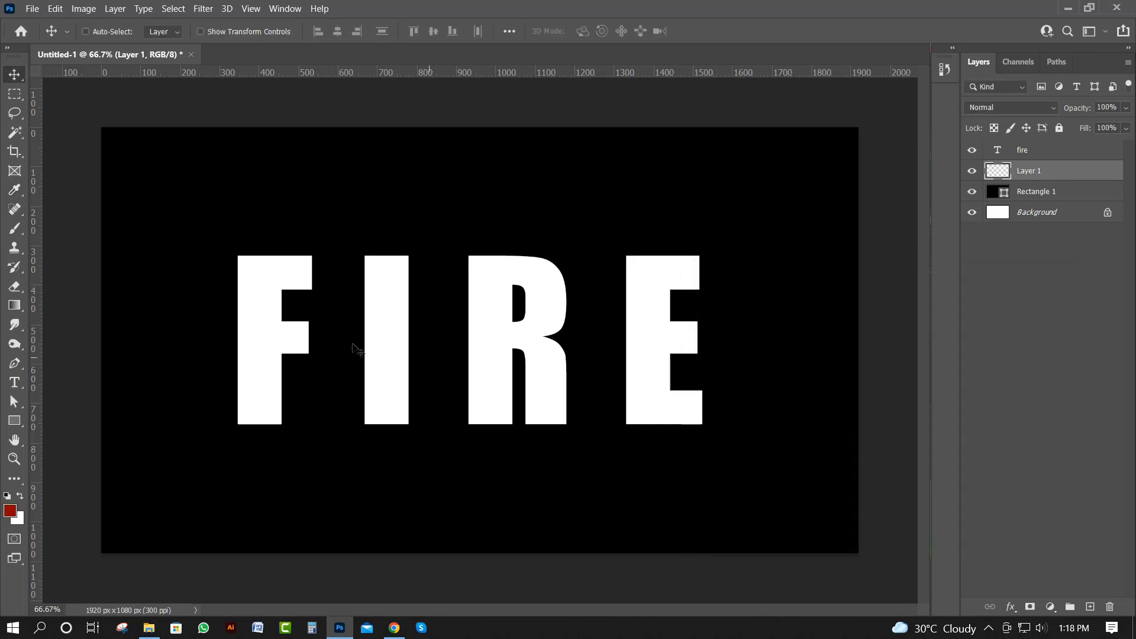
# Paint one soft dark red glow behind the center of the text with a 1000 px brush at 50% flow.
pyautogui.press('b')
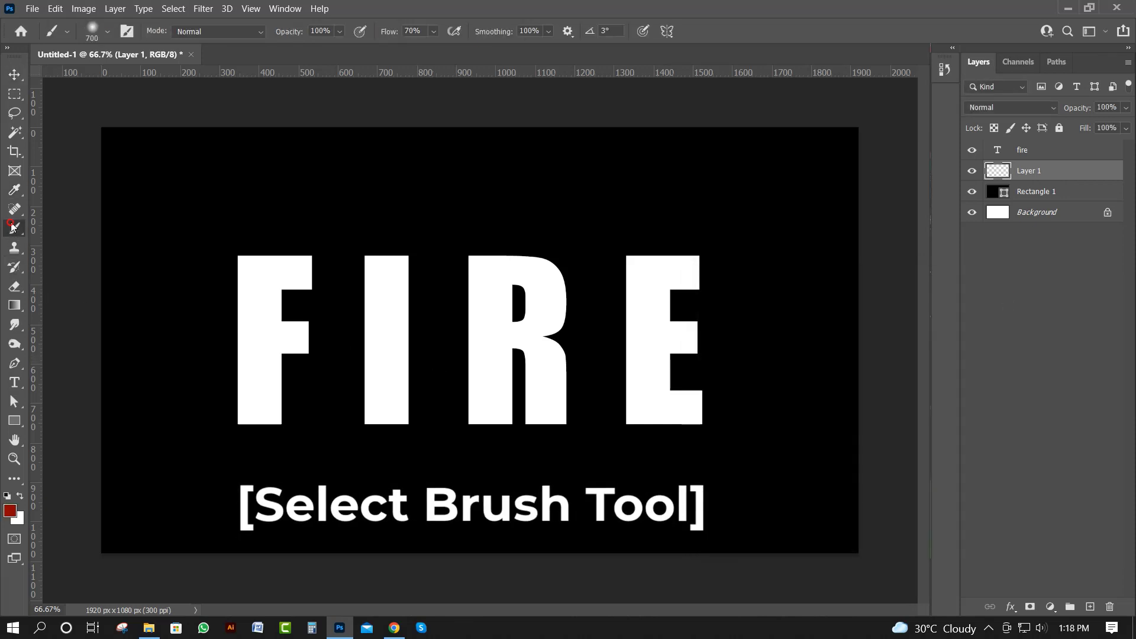
pyautogui.click(433, 31)
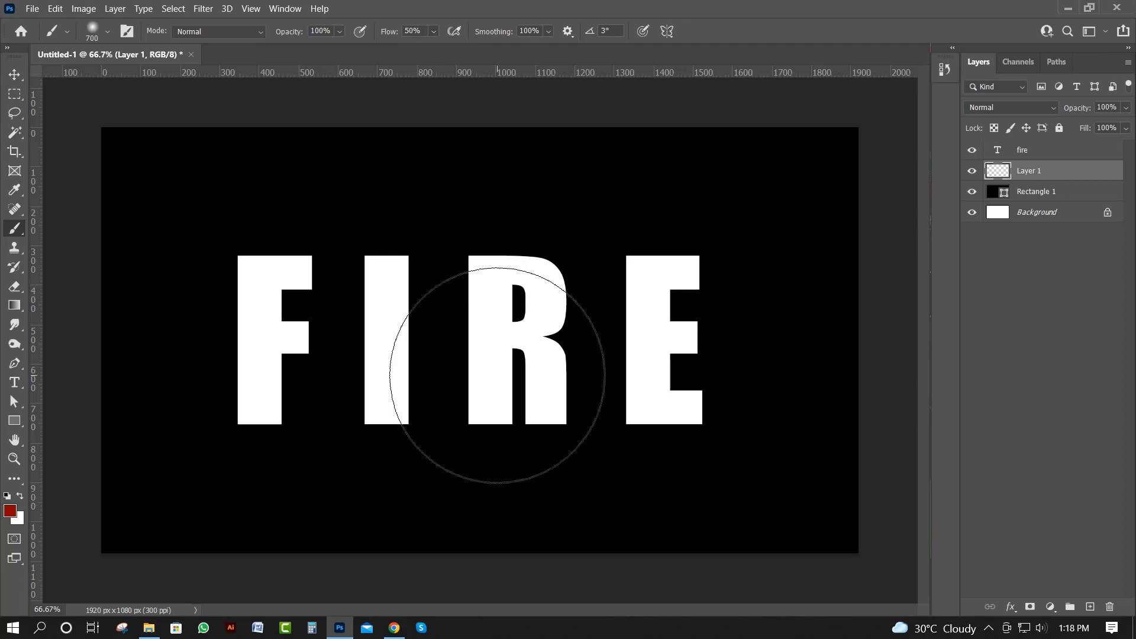
pyautogui.press(']')
pyautogui.press(']')
pyautogui.press(']')
pyautogui.press(']')
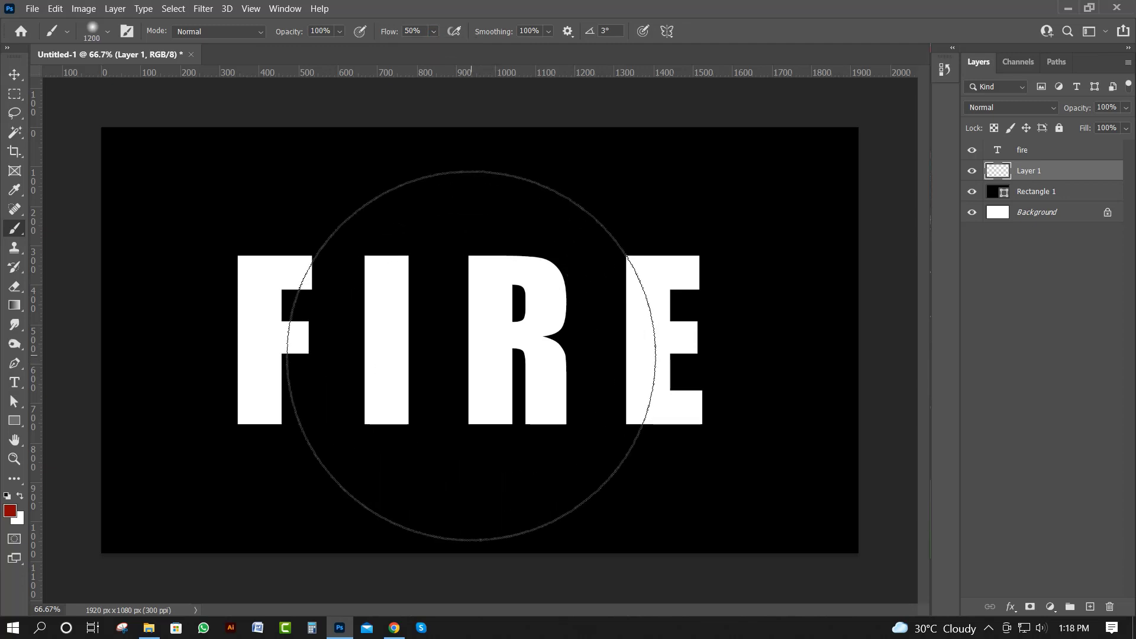
pyautogui.press(']')
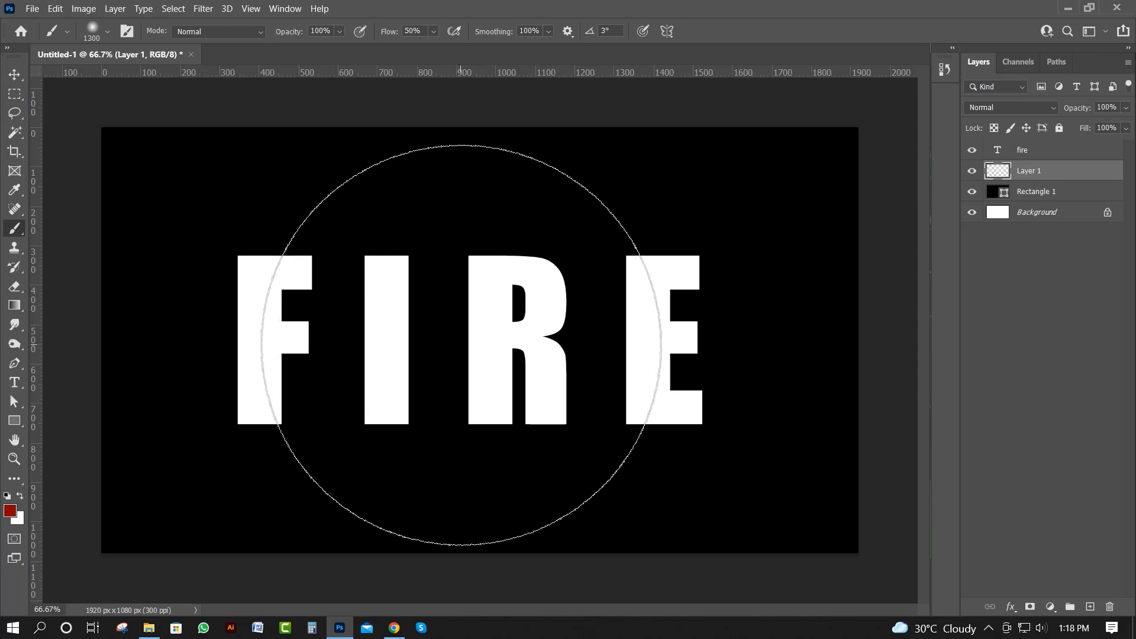
pyautogui.press('[')
pyautogui.press('[')
pyautogui.press('[')
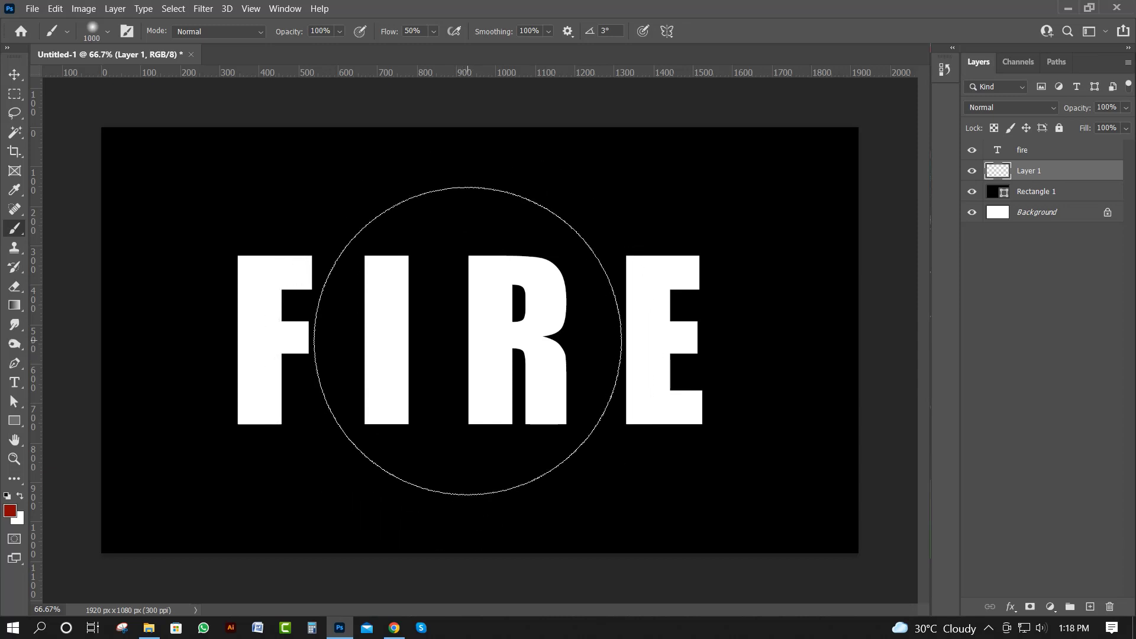
pyautogui.click(468, 341)
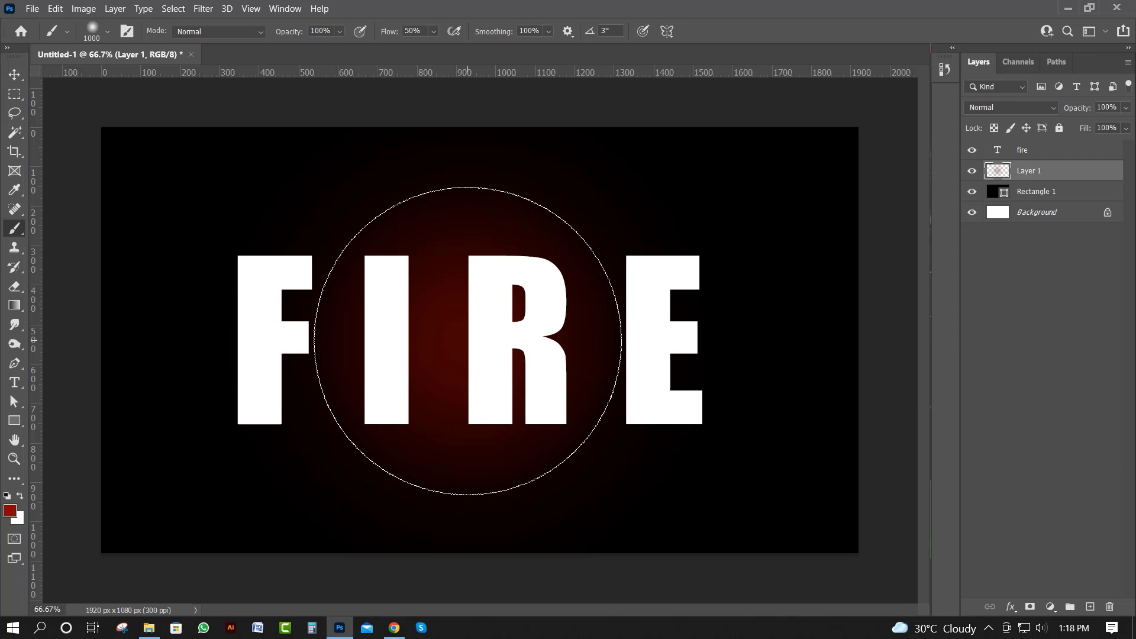
pyautogui.press('v')
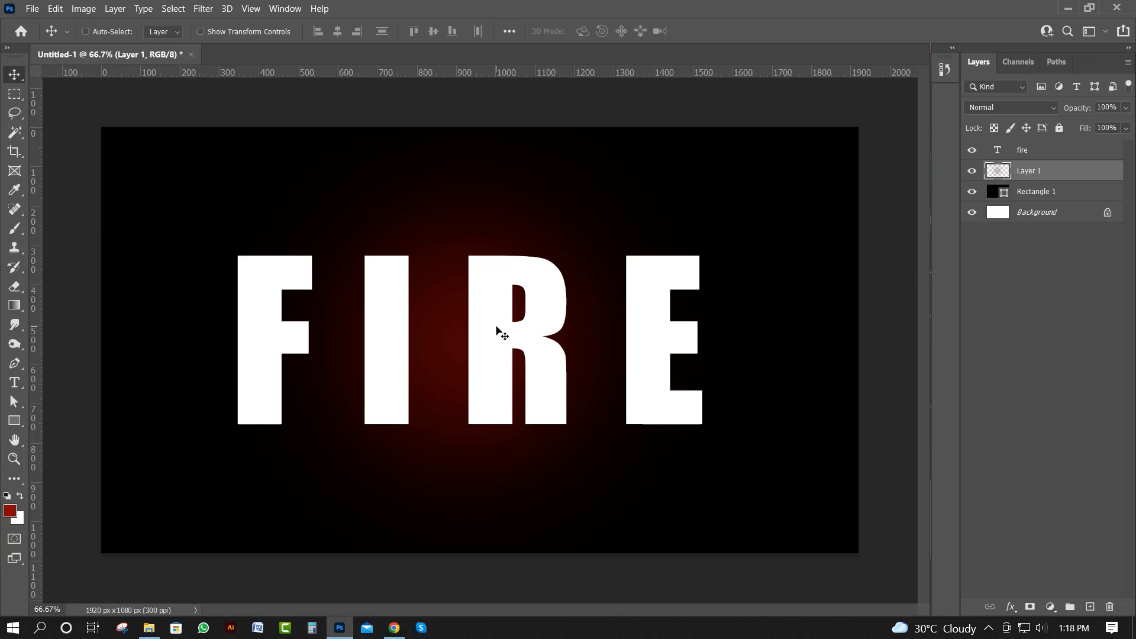
# Rasterize the fire text layer.
pyautogui.click(1047, 153)
pyautogui.rightClick(1051, 155)
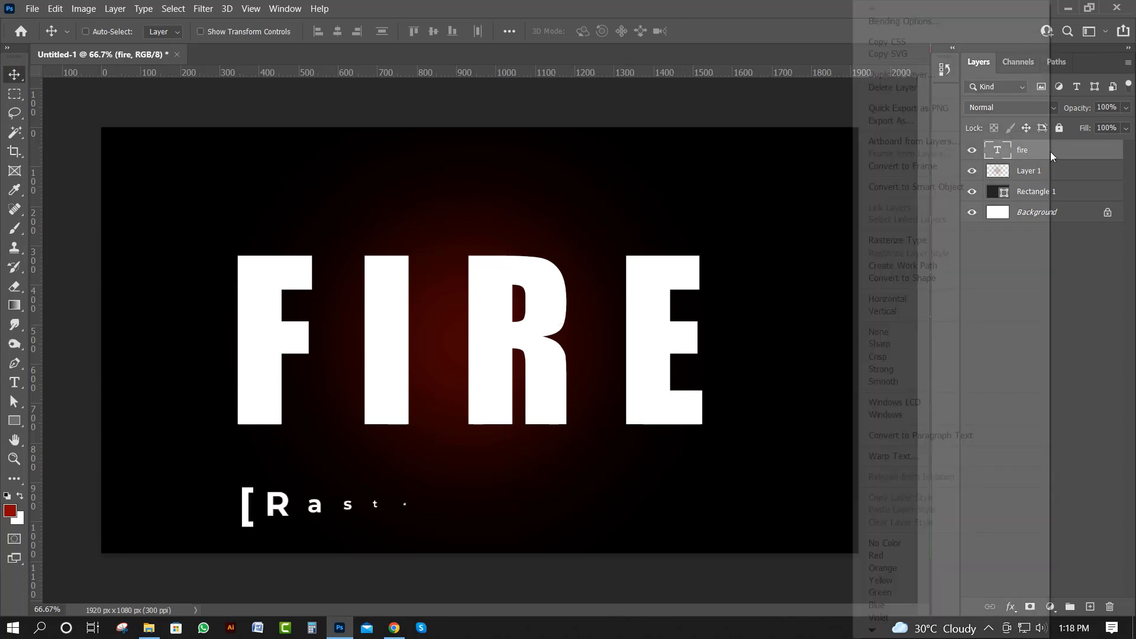
pyautogui.click(964, 238)
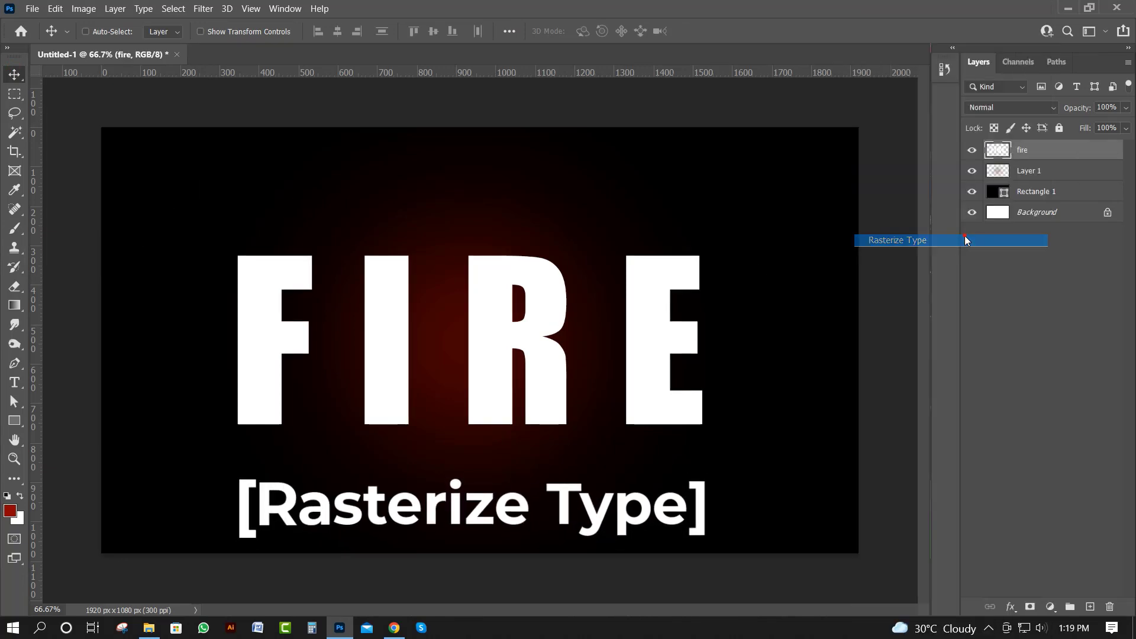
# Apply an Outer Glow layer style to the fire layer and set its range to 50%.
pyautogui.doubleClick(1075, 149)
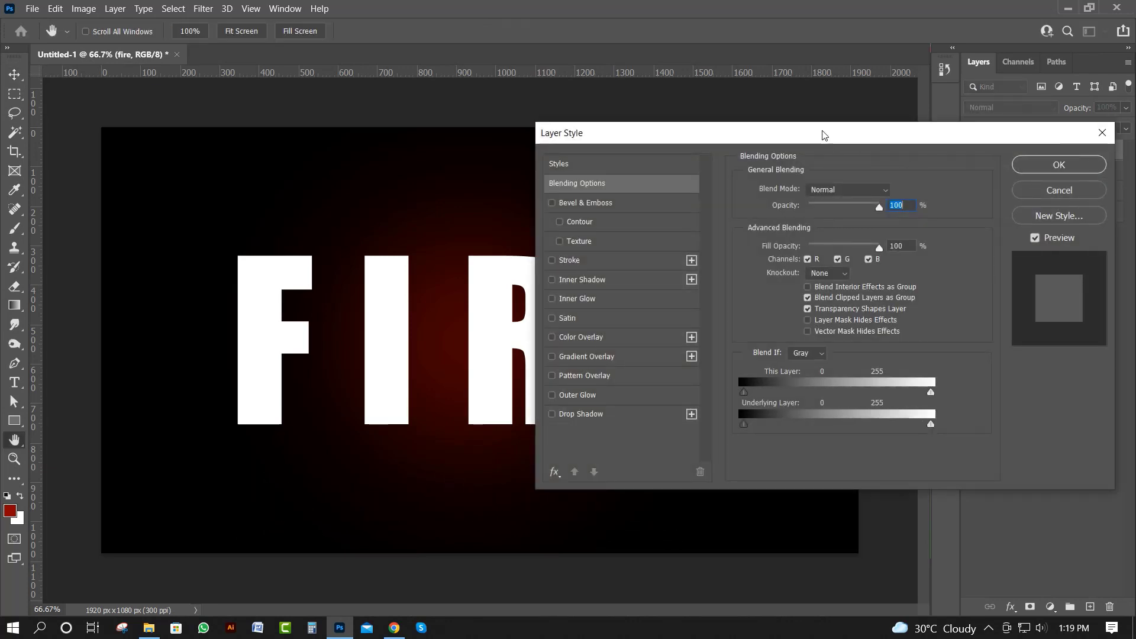
pyautogui.moveTo(808, 132); pyautogui.dragTo(819, 121)
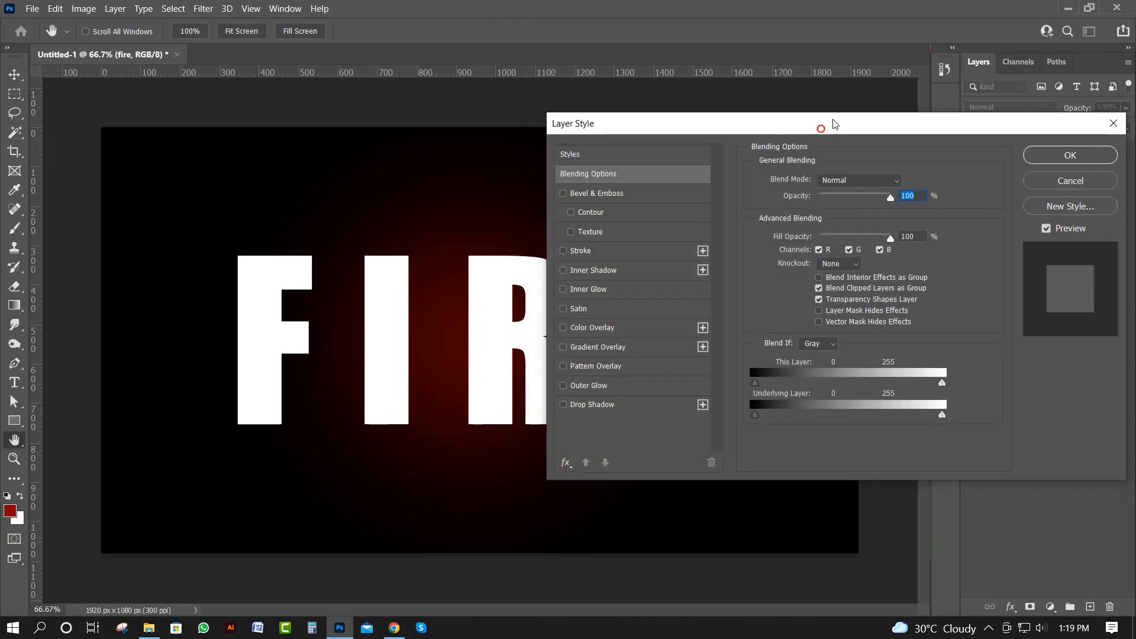
pyautogui.click(592, 386)
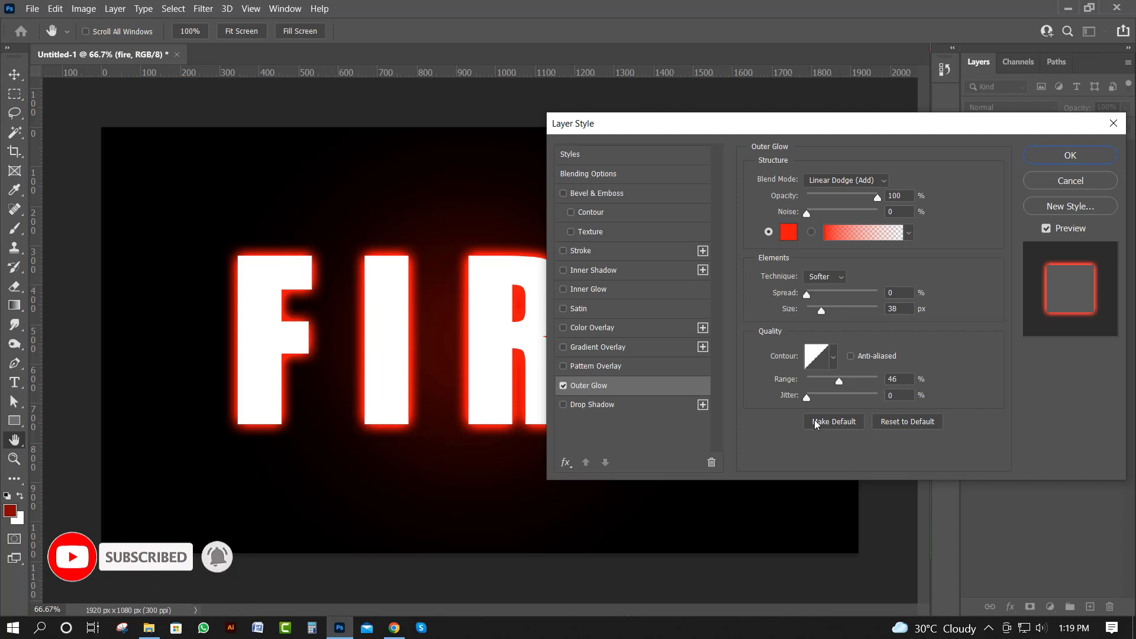
pyautogui.moveTo(840, 381); pyautogui.dragTo(844, 385)
pyautogui.doubleClick(892, 379)
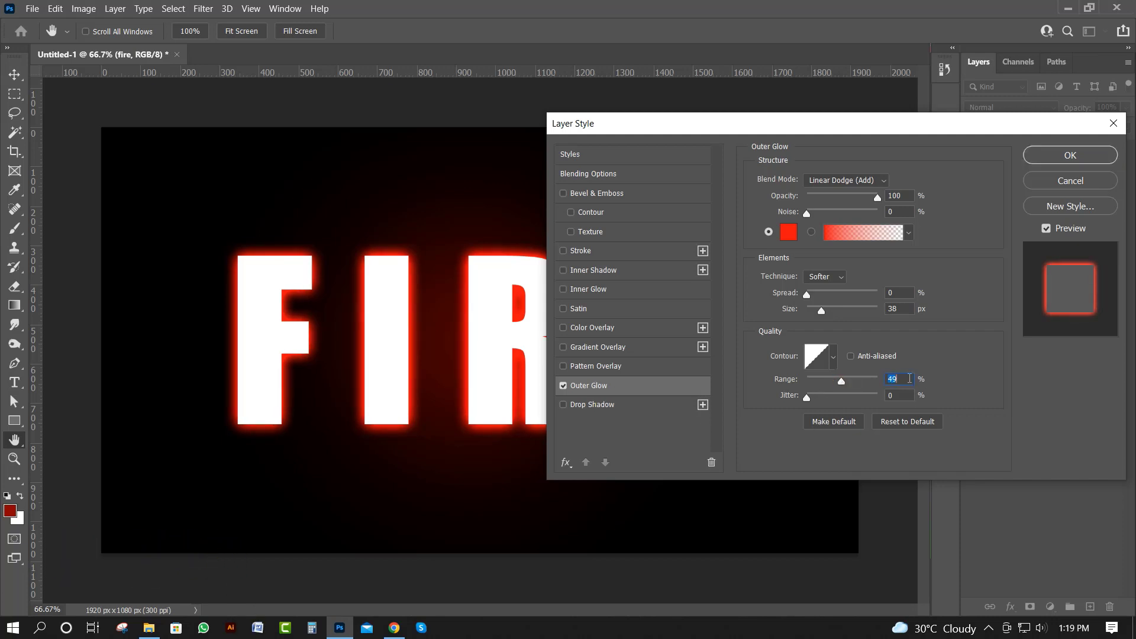
pyautogui.write('50')
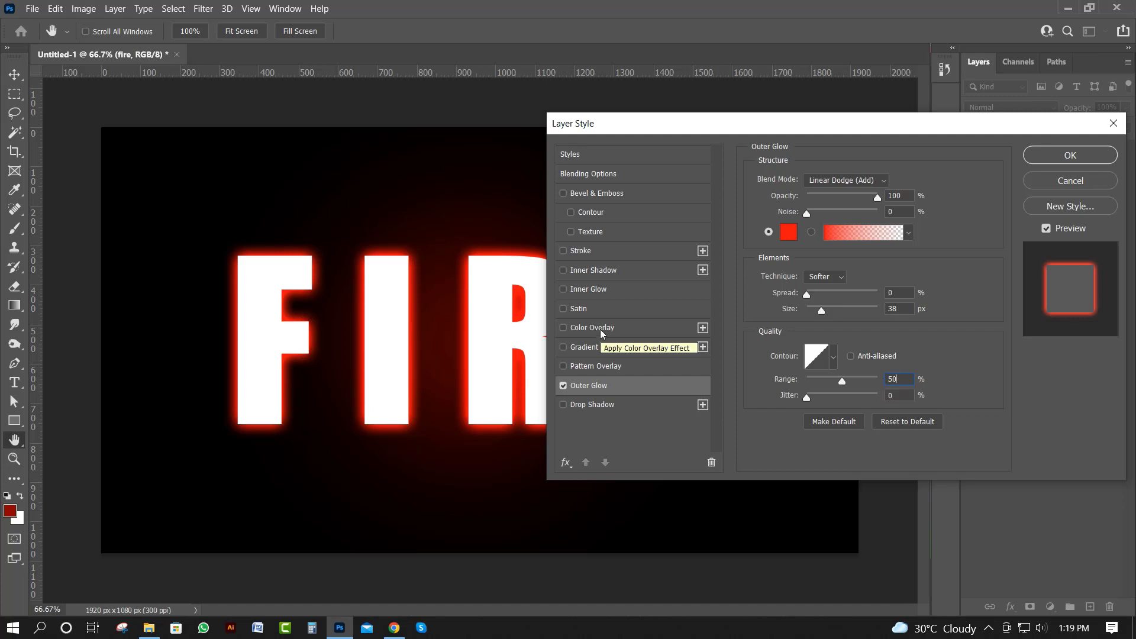
# Set the Outer Glow color to f00f0f.
pyautogui.click(789, 233)
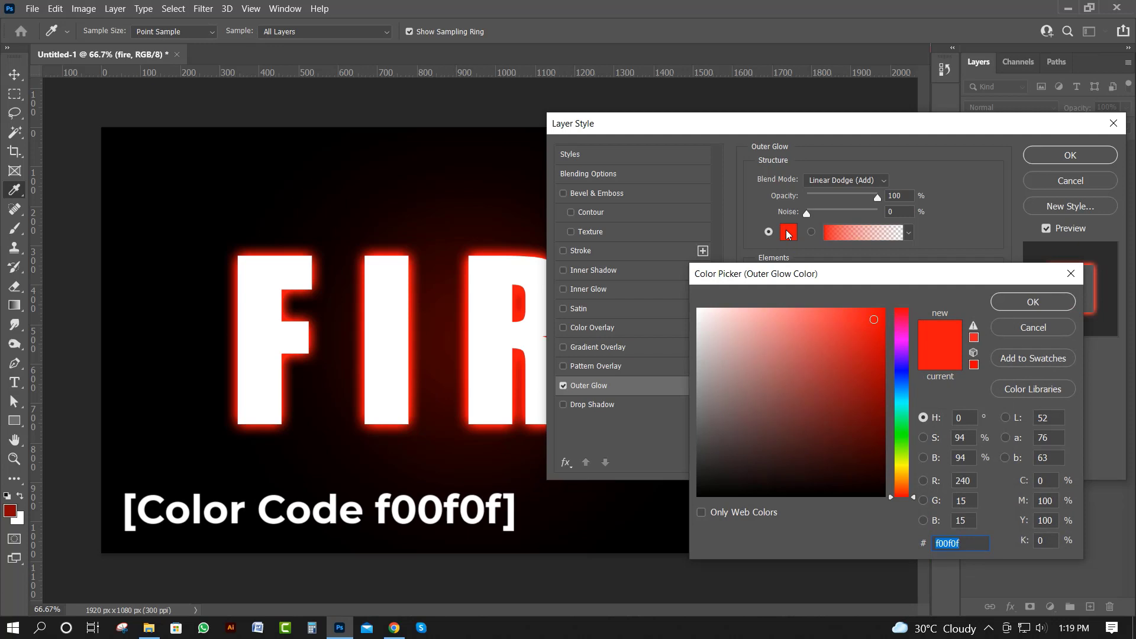
pyautogui.write('f00f')
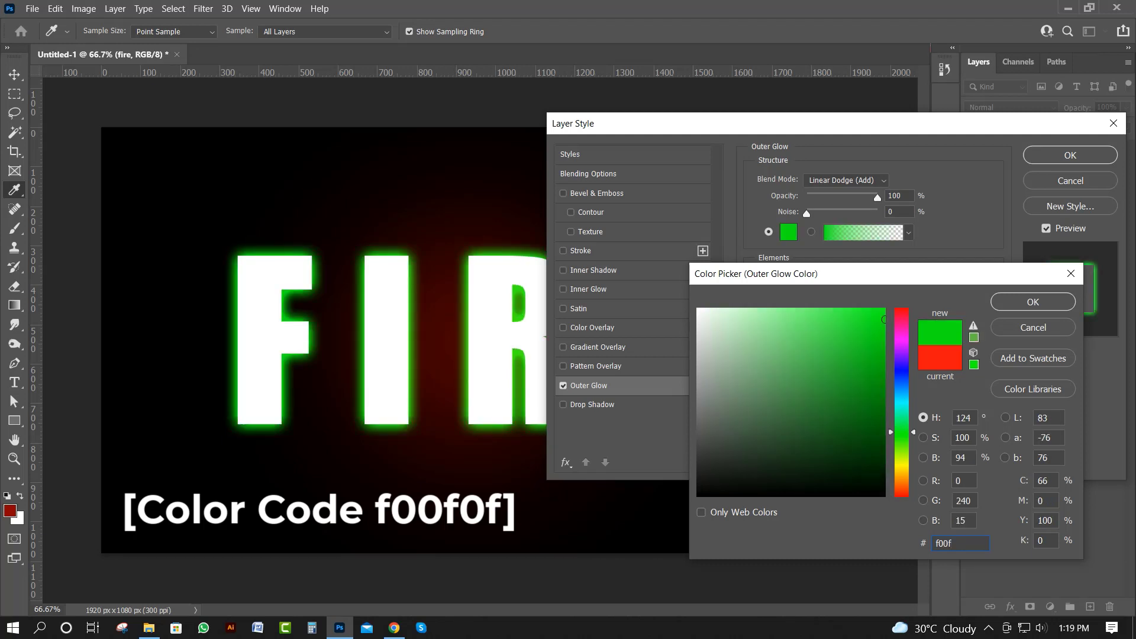
pyautogui.write('0f')
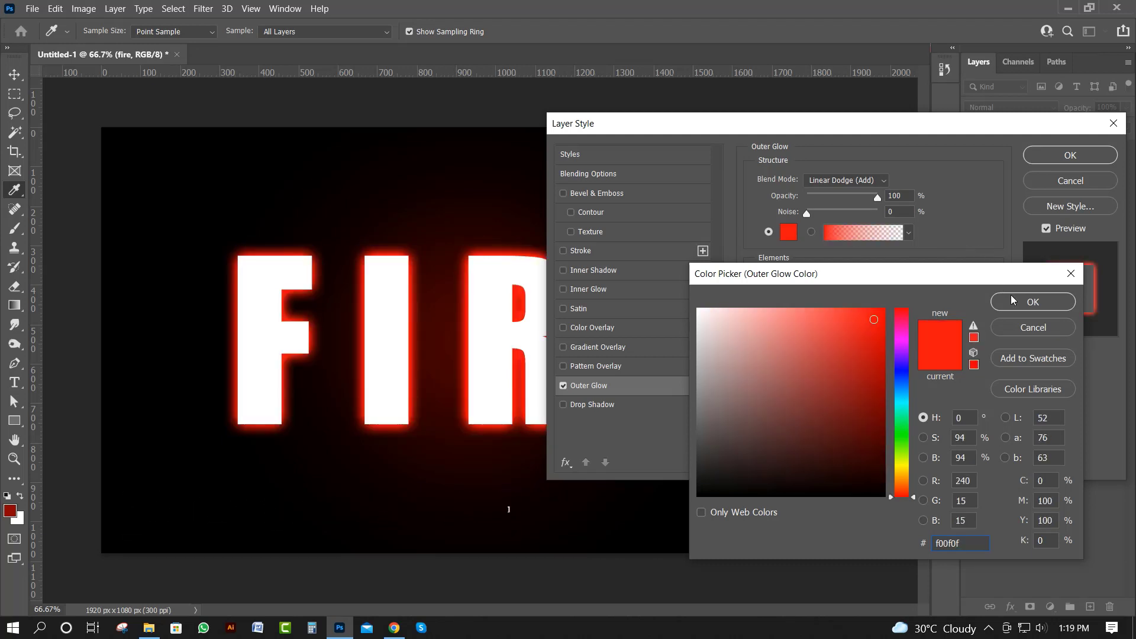
pyautogui.click(1033, 302)
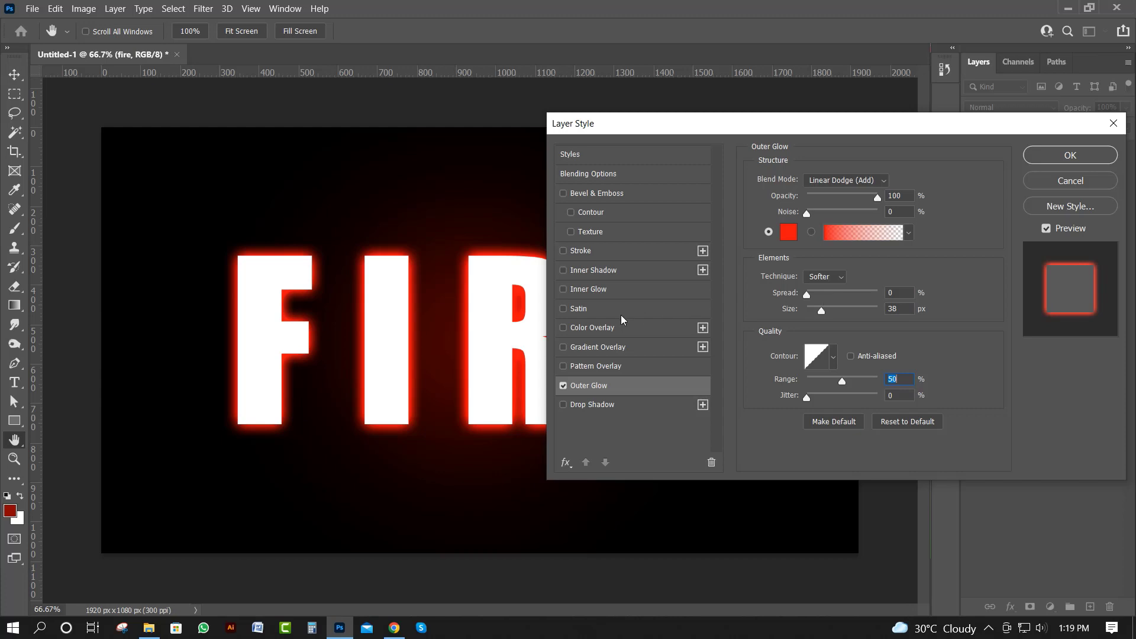
# Add a Color Overlay to the fire layer with the color 974c02.
pyautogui.click(606, 322)
pyautogui.click(908, 187)
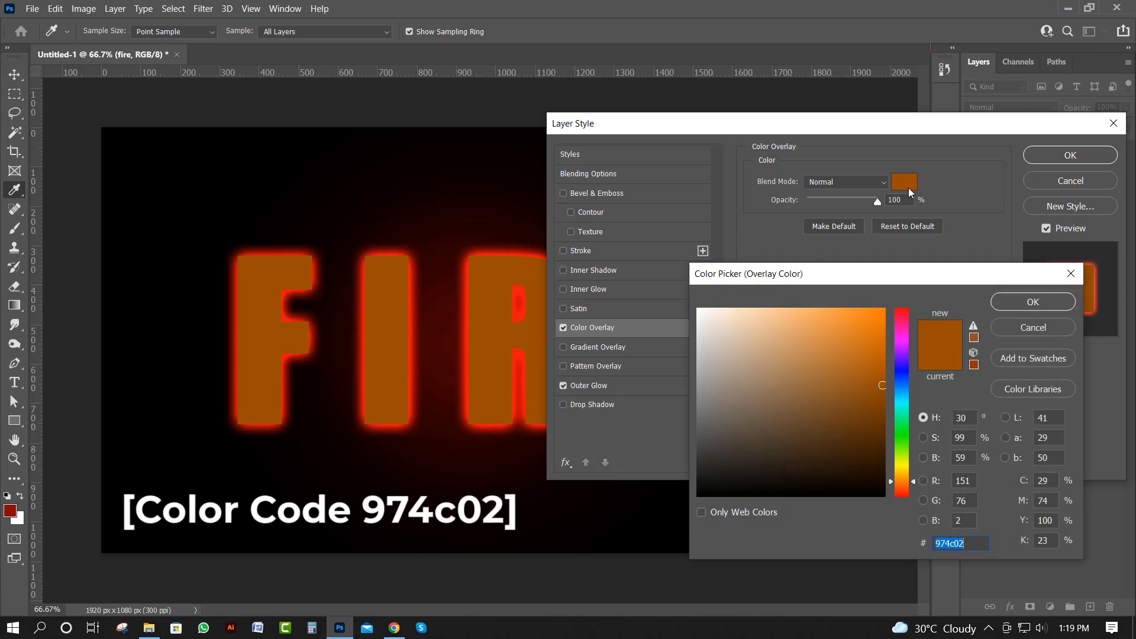
pyautogui.write('974')
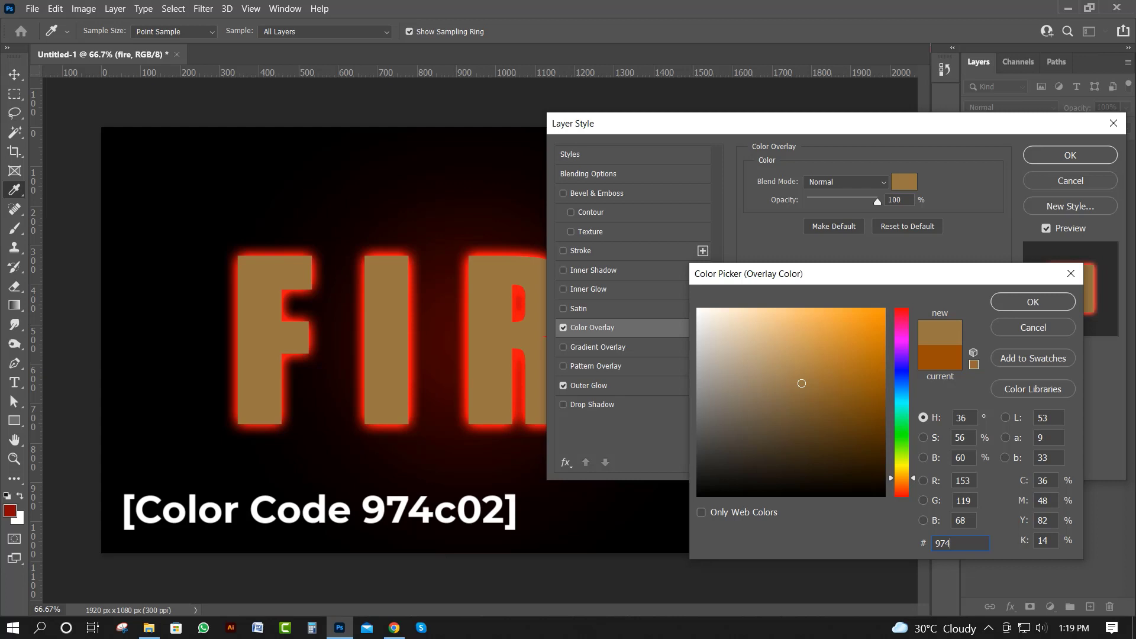
pyautogui.write('c02')
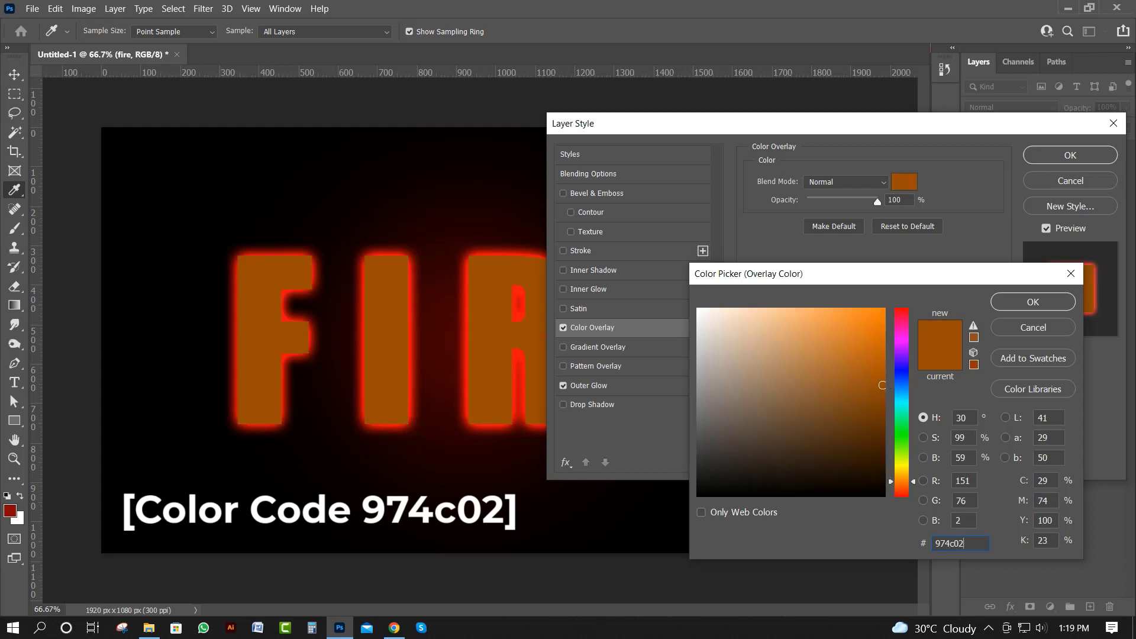
pyautogui.click(1042, 302)
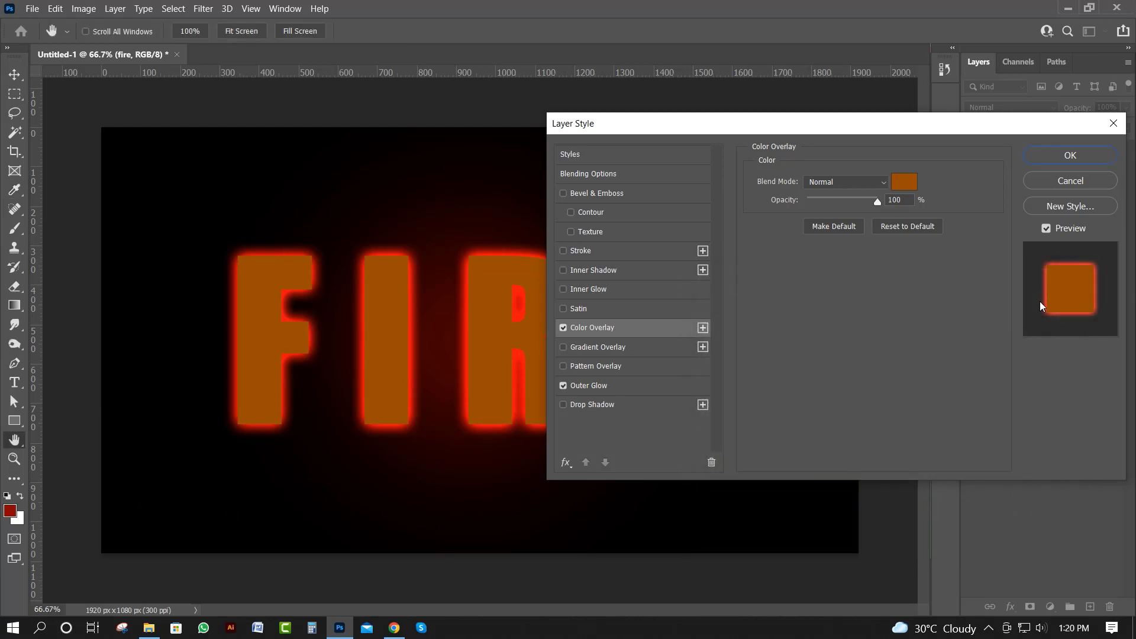
# Add an Inner Glow to the fire layer's style with the color f6ff03.
pyautogui.click(635, 288)
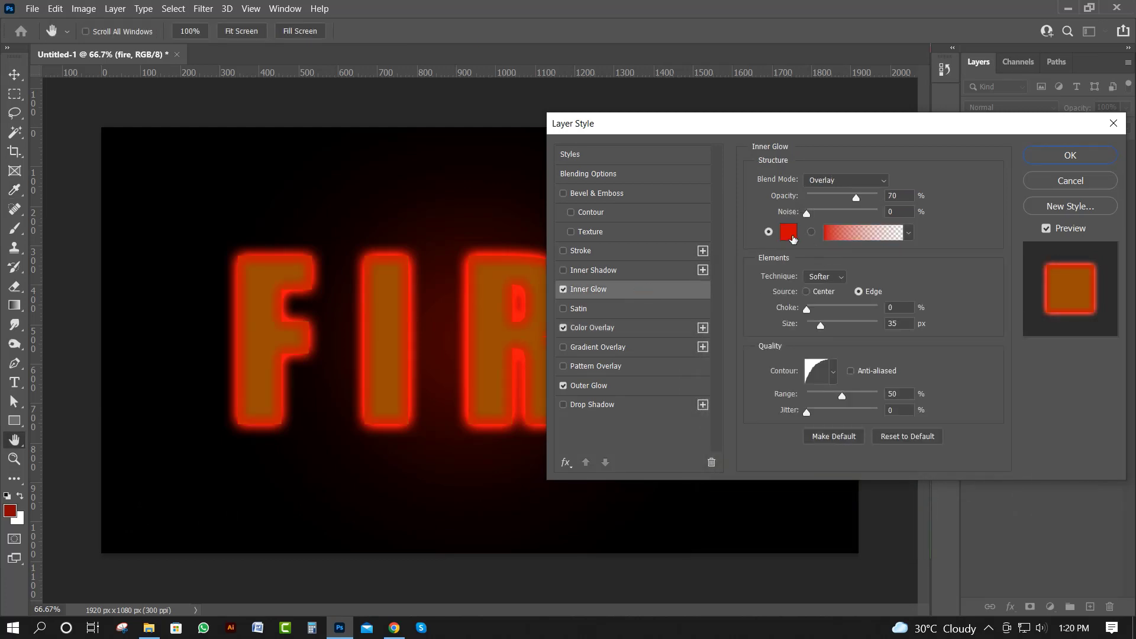
pyautogui.click(789, 233)
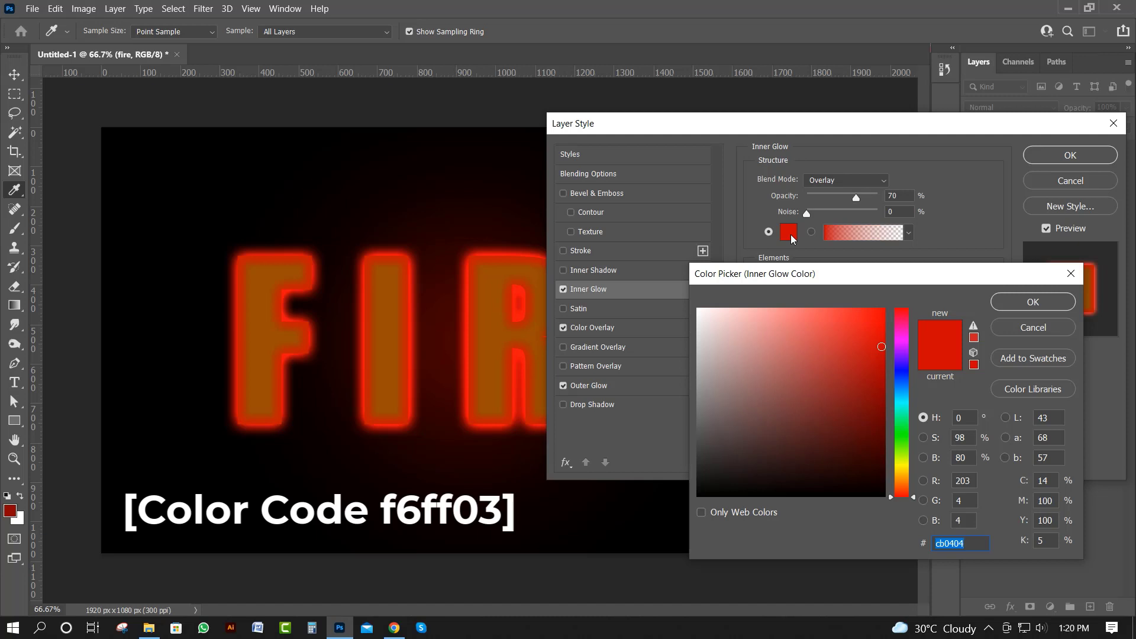
pyautogui.write('f6ff03')
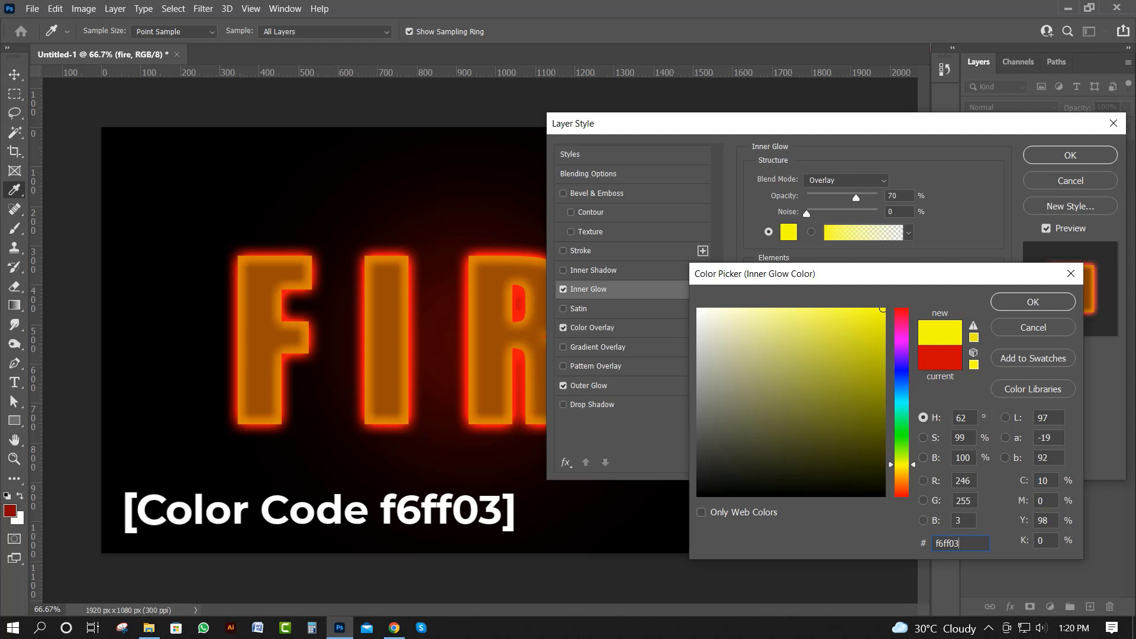
pyautogui.click(1044, 307)
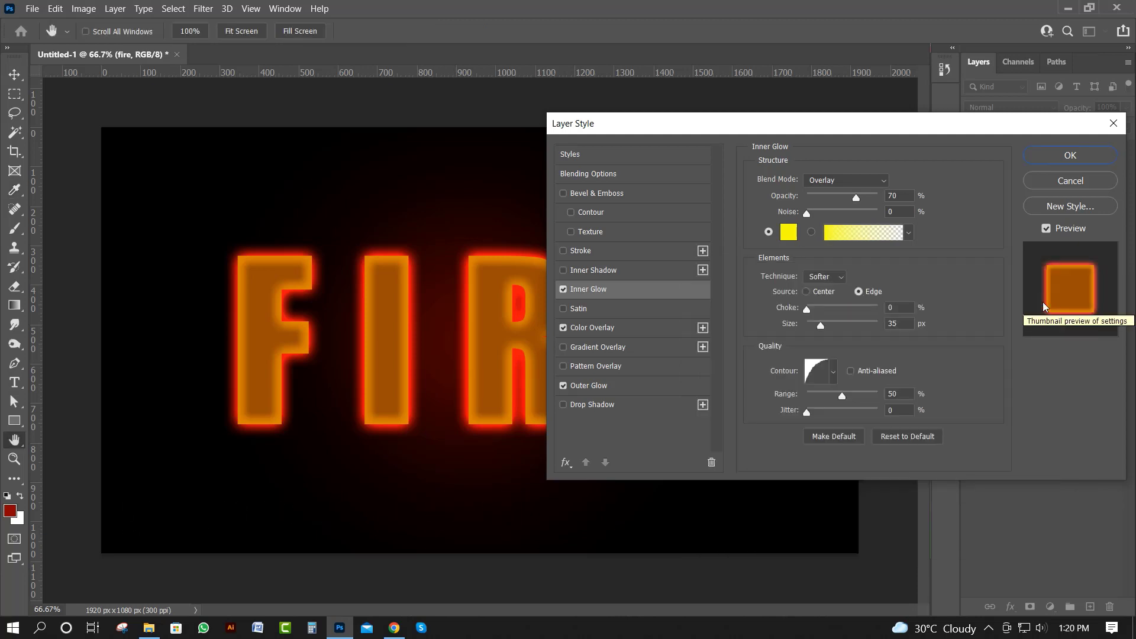
# Set the Inner Glow size to 32 px and its opacity to 100%, and apply the layer style.
pyautogui.moveTo(821, 326)
pyautogui.mouseDown()
pyautogui.moveTo(832, 329)
pyautogui.moveTo(820, 329)
pyautogui.mouseUp()
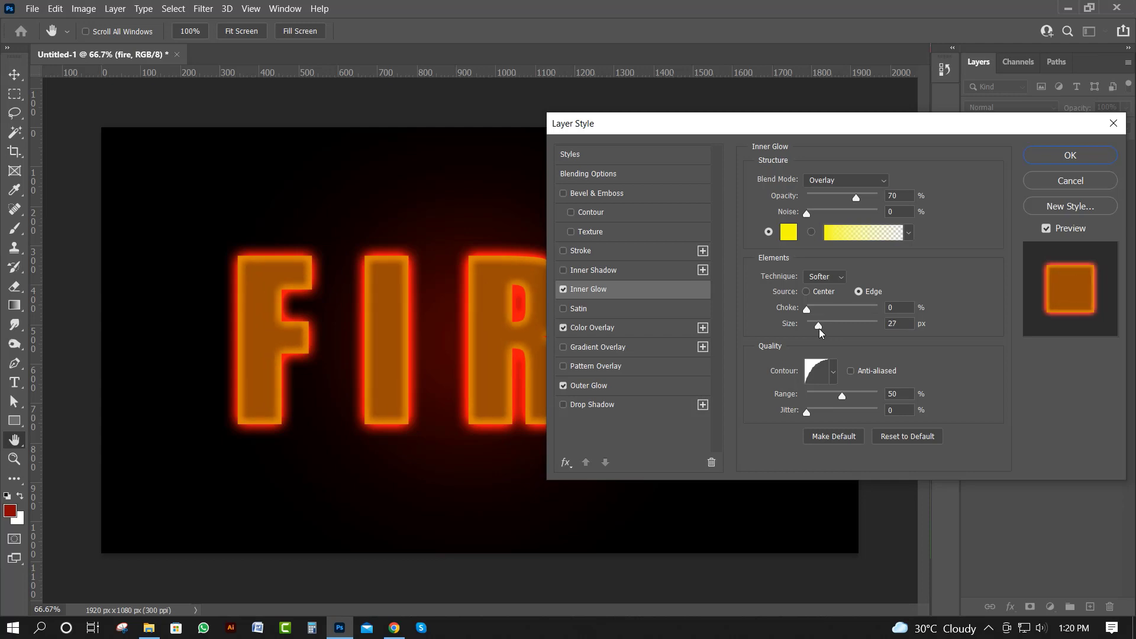
pyautogui.moveTo(819, 329); pyautogui.dragTo(820, 329)
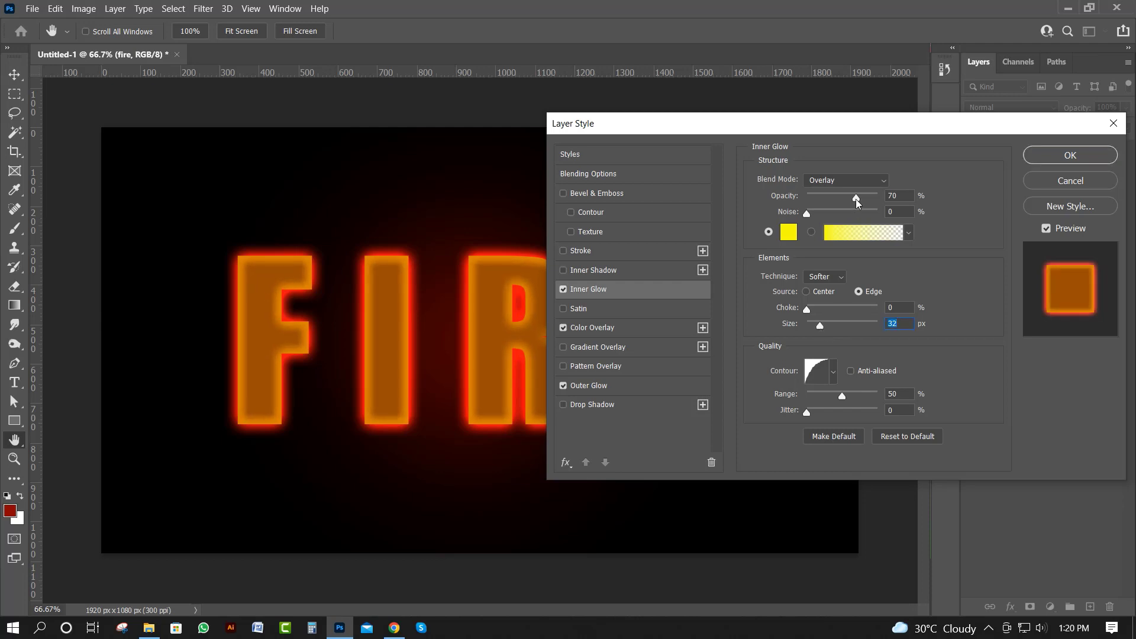
pyautogui.moveTo(857, 199); pyautogui.dragTo(882, 202)
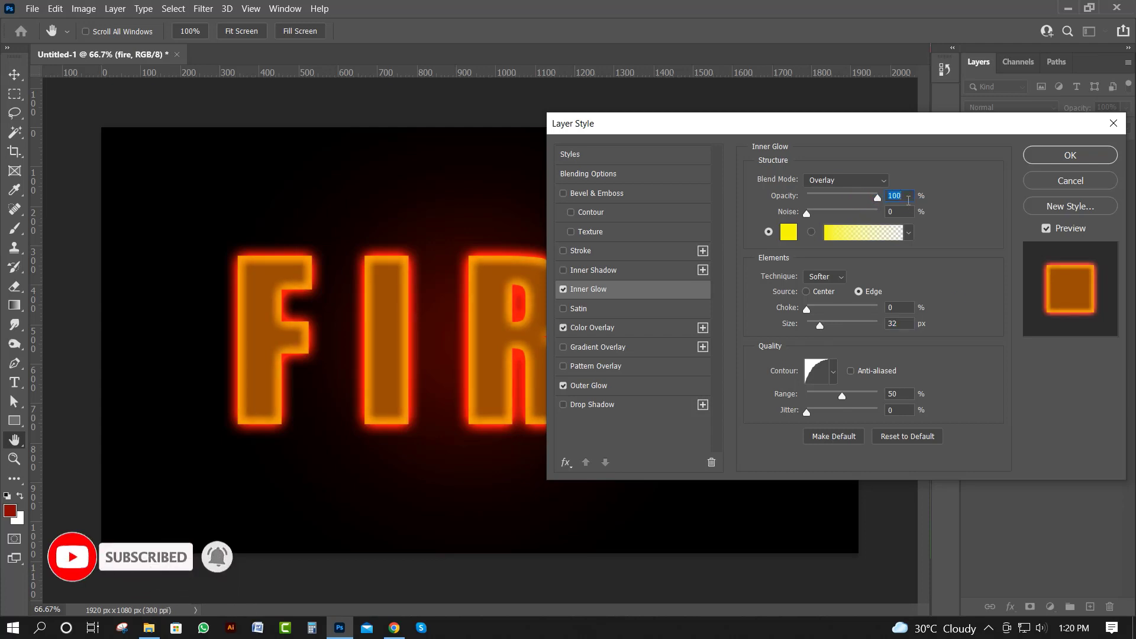
pyautogui.click(1070, 155)
# Add another Inner Glow in f6ff03 at 100% opacity and 32 px to the fire layer, and rasterize its layer style.
pyautogui.doubleClick(1064, 149)
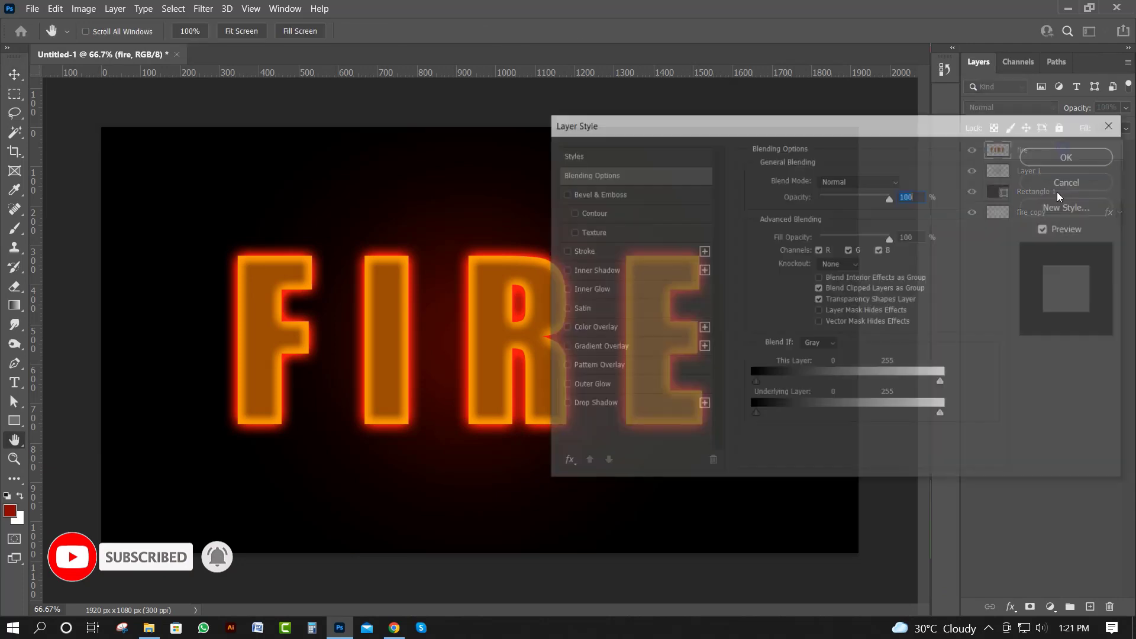
pyautogui.click(610, 290)
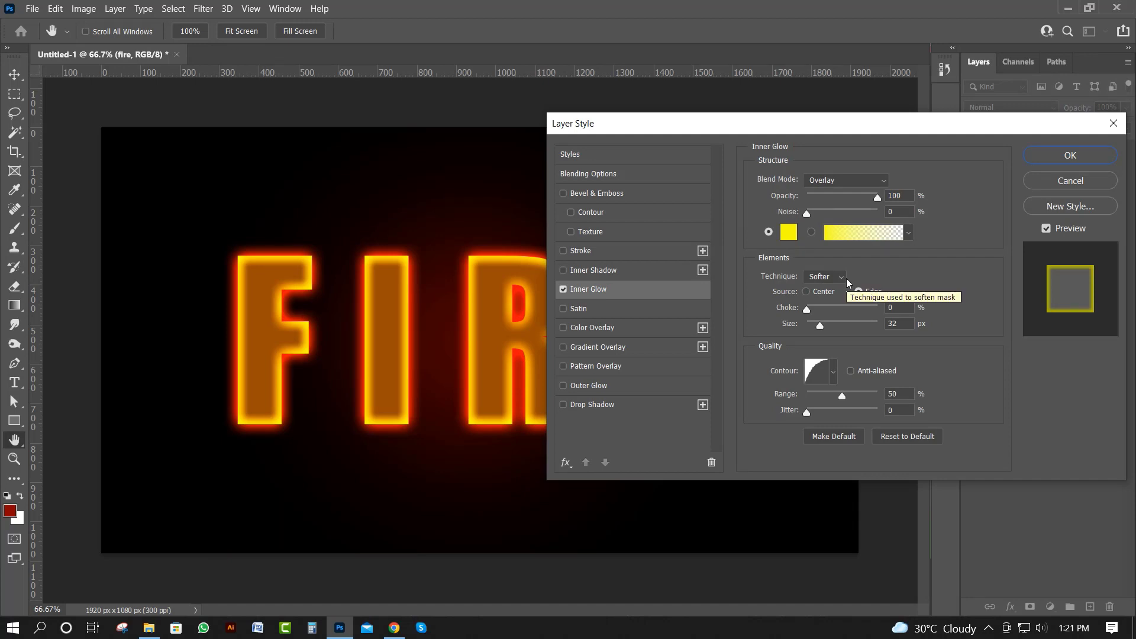
pyautogui.click(789, 233)
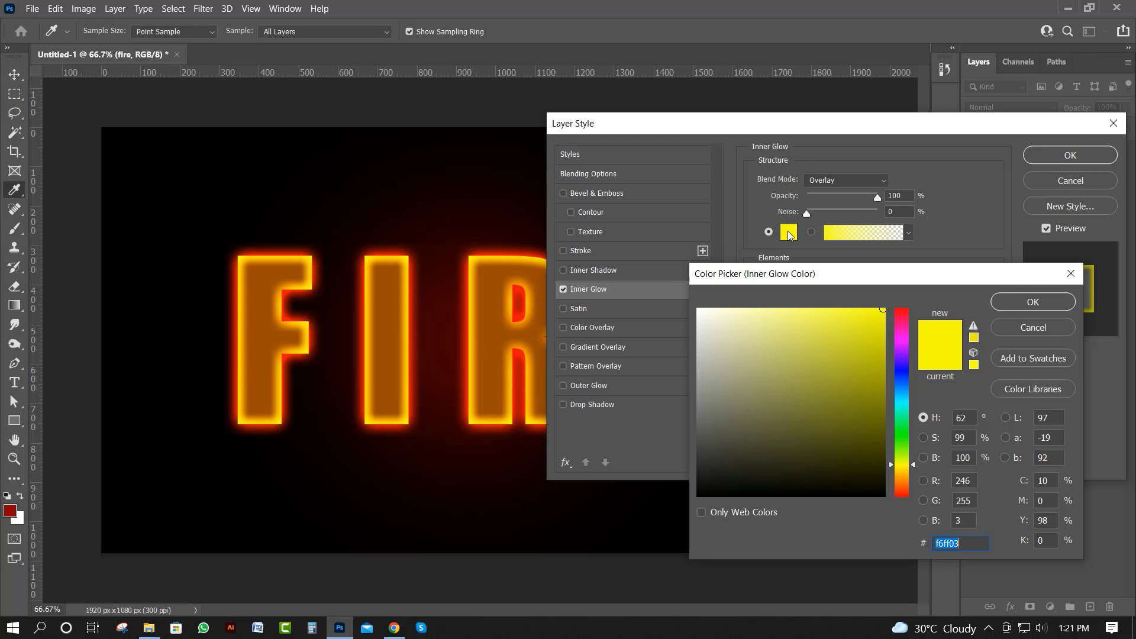
pyautogui.click(1027, 302)
pyautogui.click(1071, 155)
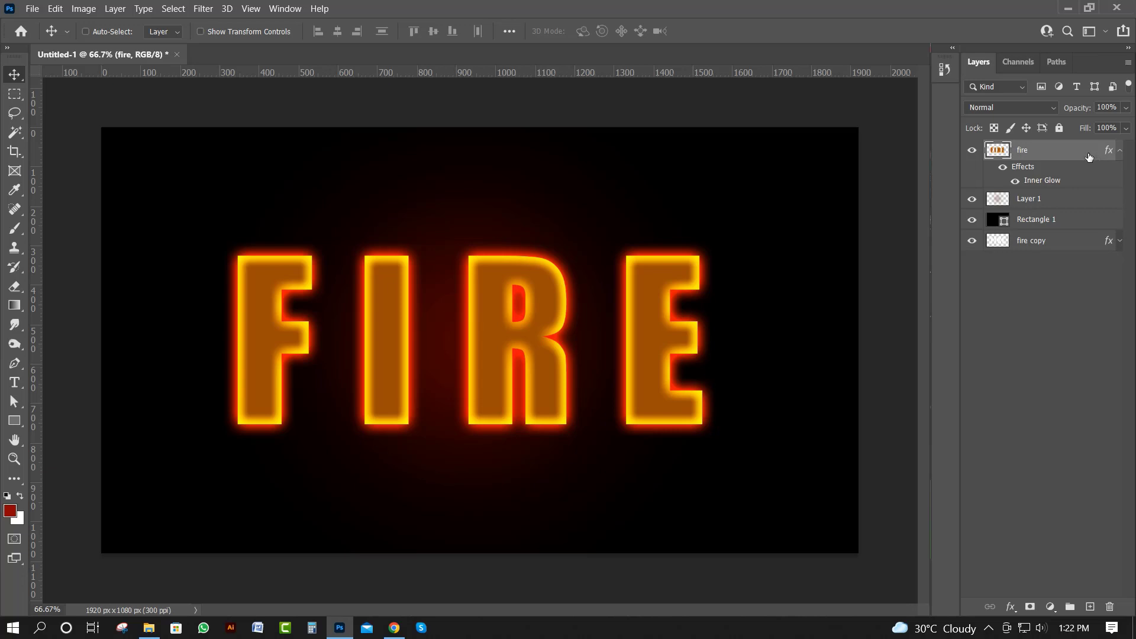
pyautogui.rightClick(1090, 156)
pyautogui.click(1023, 230)
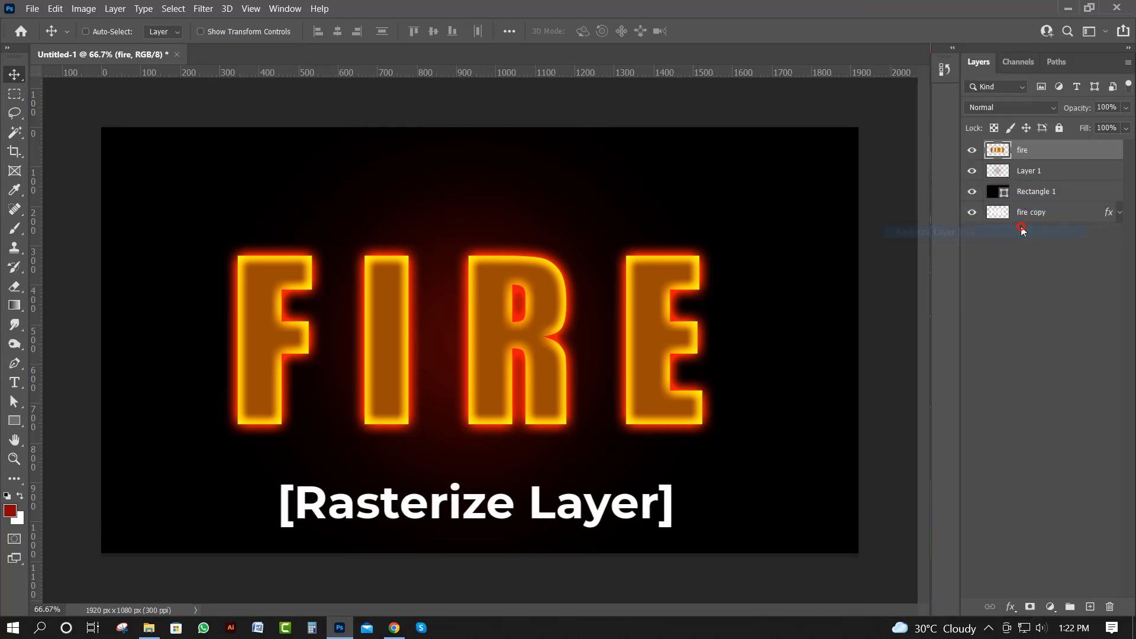
# Liquify the fire layer with the size 35 Forward Warp brush, pushing the edges of all four letters into wavy flame shapes.
pyautogui.click(199, 9)
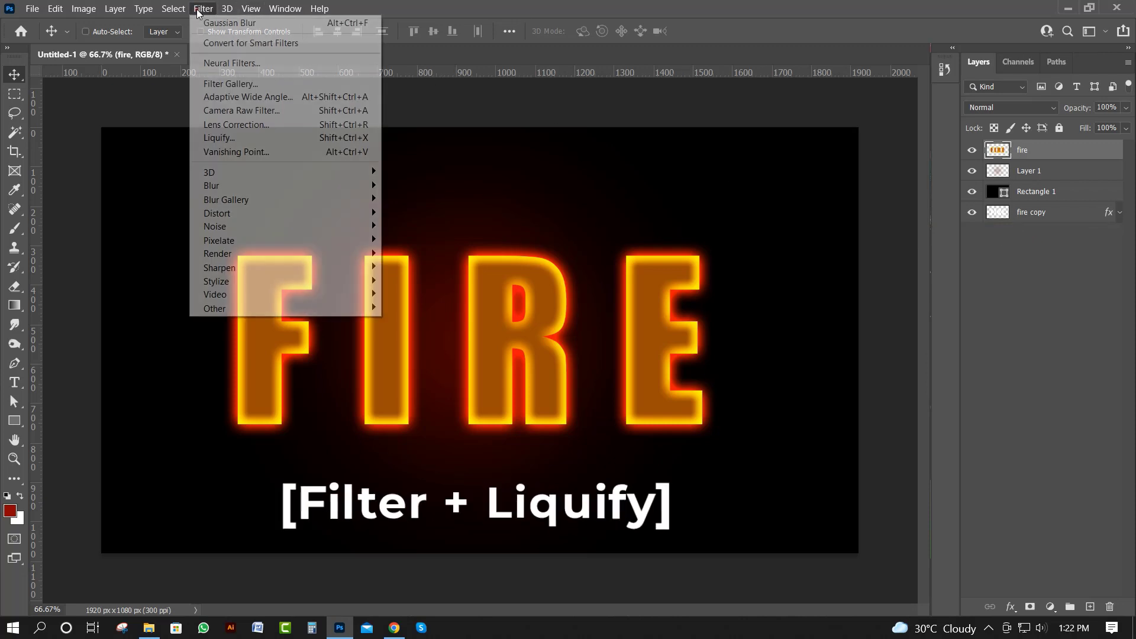
pyautogui.click(246, 138)
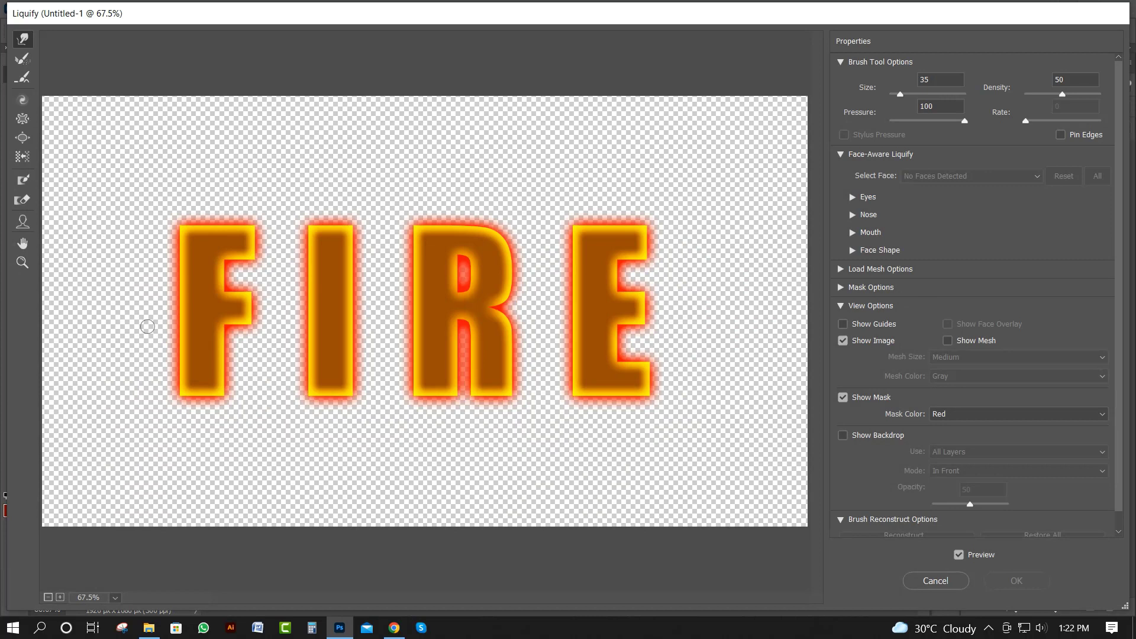
pyautogui.moveTo(181, 396); pyautogui.dragTo(178, 367)
pyautogui.moveTo(182, 328)
pyautogui.mouseDown()
pyautogui.moveTo(184, 227)
pyautogui.moveTo(249, 227)
pyautogui.moveTo(253, 253)
pyautogui.mouseUp()
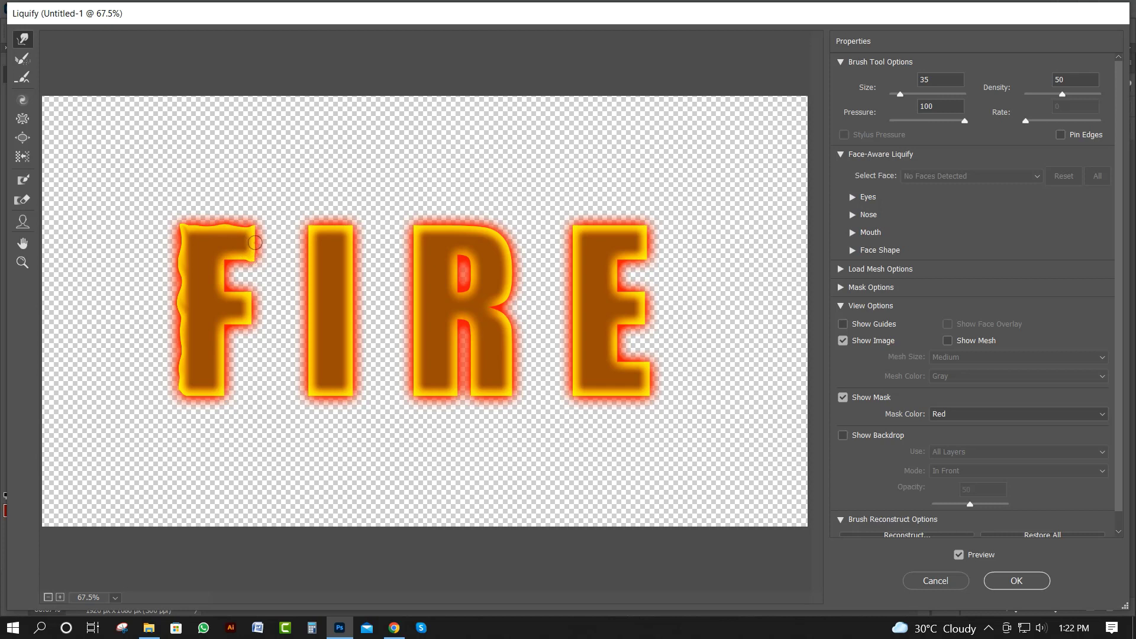
pyautogui.moveTo(226, 261)
pyautogui.mouseDown()
pyautogui.moveTo(230, 294)
pyautogui.moveTo(252, 301)
pyautogui.moveTo(250, 323)
pyautogui.moveTo(224, 326)
pyautogui.moveTo(224, 395)
pyautogui.moveTo(191, 398)
pyautogui.mouseUp()
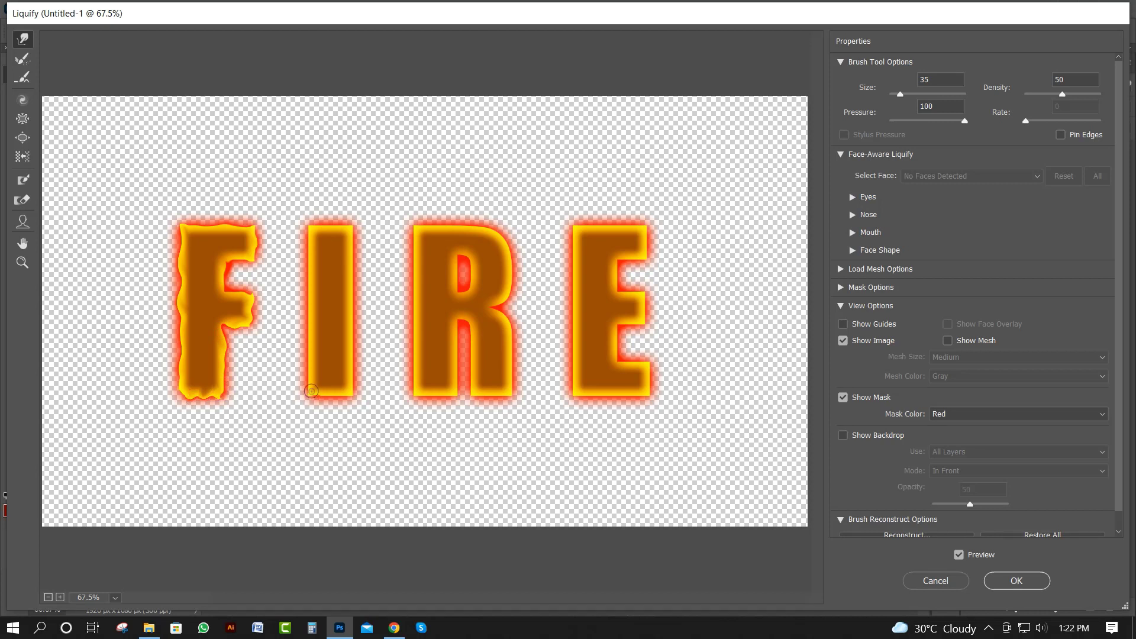
pyautogui.moveTo(312, 392)
pyautogui.mouseDown()
pyautogui.moveTo(310, 234)
pyautogui.moveTo(364, 229)
pyautogui.moveTo(351, 228)
pyautogui.moveTo(352, 396)
pyautogui.moveTo(308, 394)
pyautogui.mouseUp()
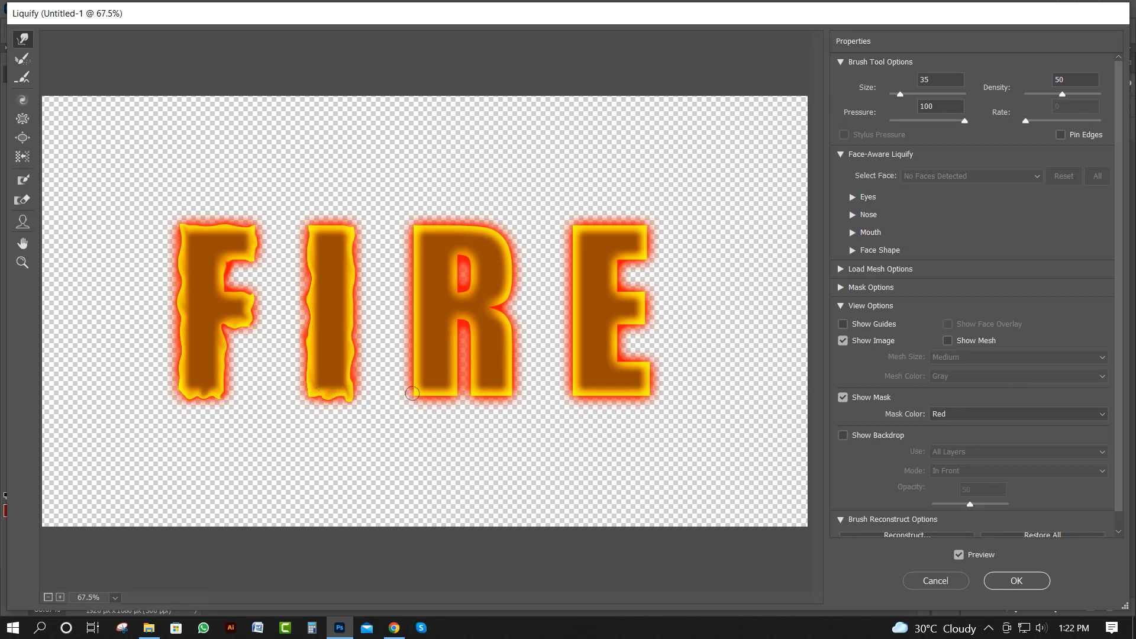
pyautogui.moveTo(413, 394)
pyautogui.mouseDown()
pyautogui.moveTo(418, 231)
pyautogui.moveTo(474, 225)
pyautogui.moveTo(507, 242)
pyautogui.moveTo(511, 392)
pyautogui.moveTo(442, 402)
pyautogui.moveTo(451, 349)
pyautogui.moveTo(453, 394)
pyautogui.moveTo(425, 395)
pyautogui.mouseUp()
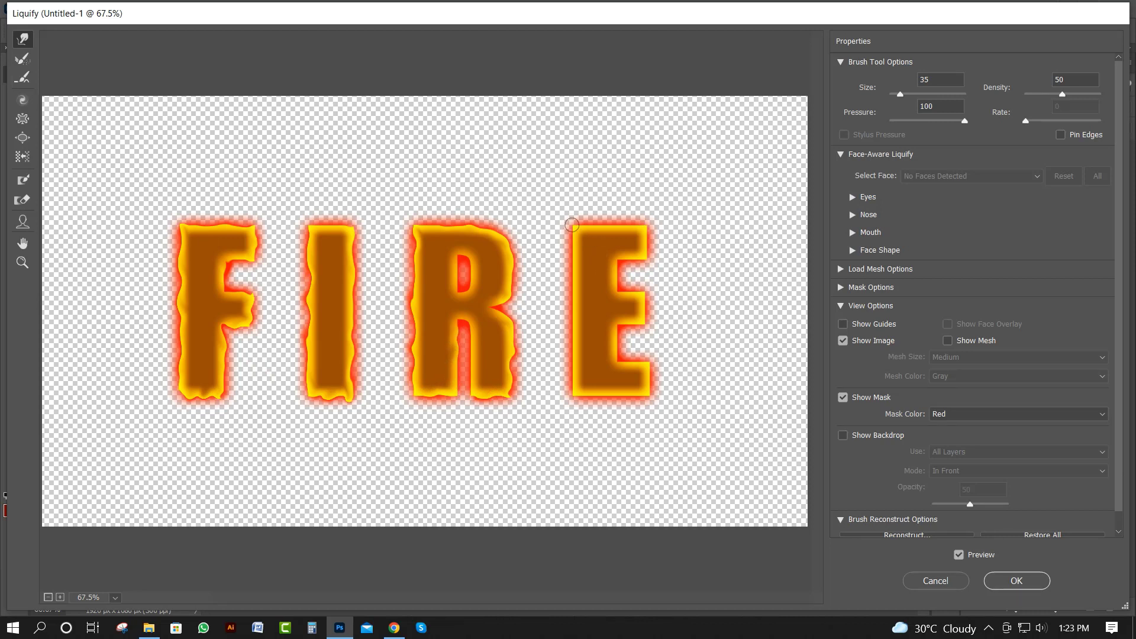
pyautogui.moveTo(574, 234)
pyautogui.mouseDown()
pyautogui.moveTo(578, 393)
pyautogui.moveTo(640, 396)
pyautogui.moveTo(649, 384)
pyautogui.moveTo(650, 364)
pyautogui.moveTo(629, 358)
pyautogui.moveTo(616, 326)
pyautogui.moveTo(620, 348)
pyautogui.moveTo(646, 311)
pyautogui.moveTo(646, 294)
pyautogui.moveTo(627, 291)
pyautogui.mouseUp()
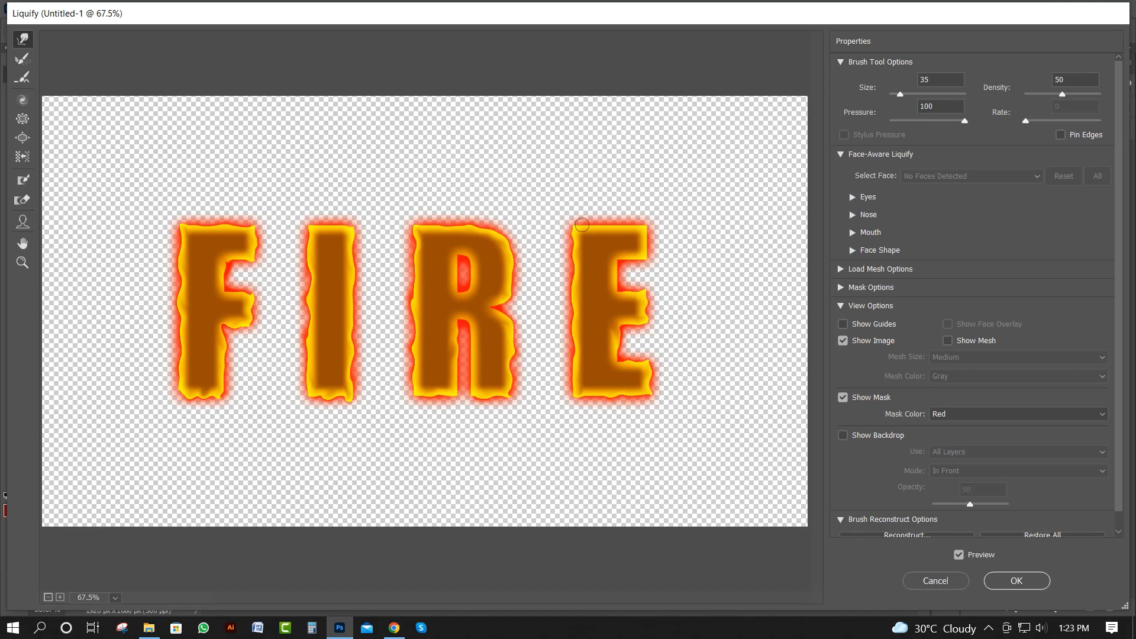
pyautogui.moveTo(582, 225)
pyautogui.mouseDown()
pyautogui.moveTo(641, 226)
pyautogui.moveTo(638, 257)
pyautogui.mouseUp()
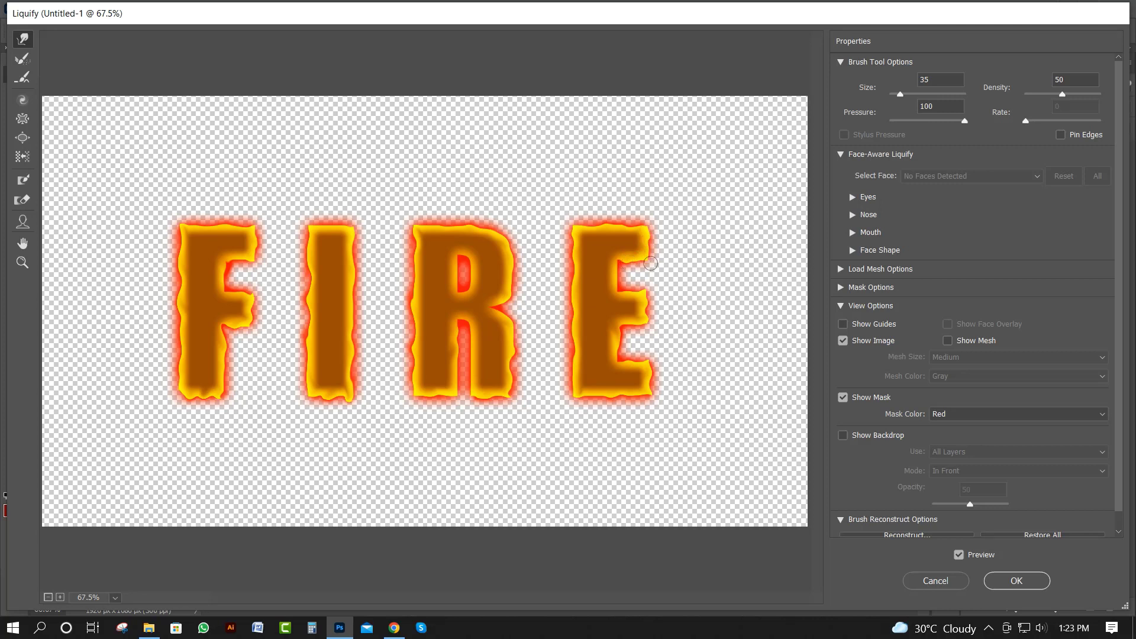
pyautogui.click(1013, 582)
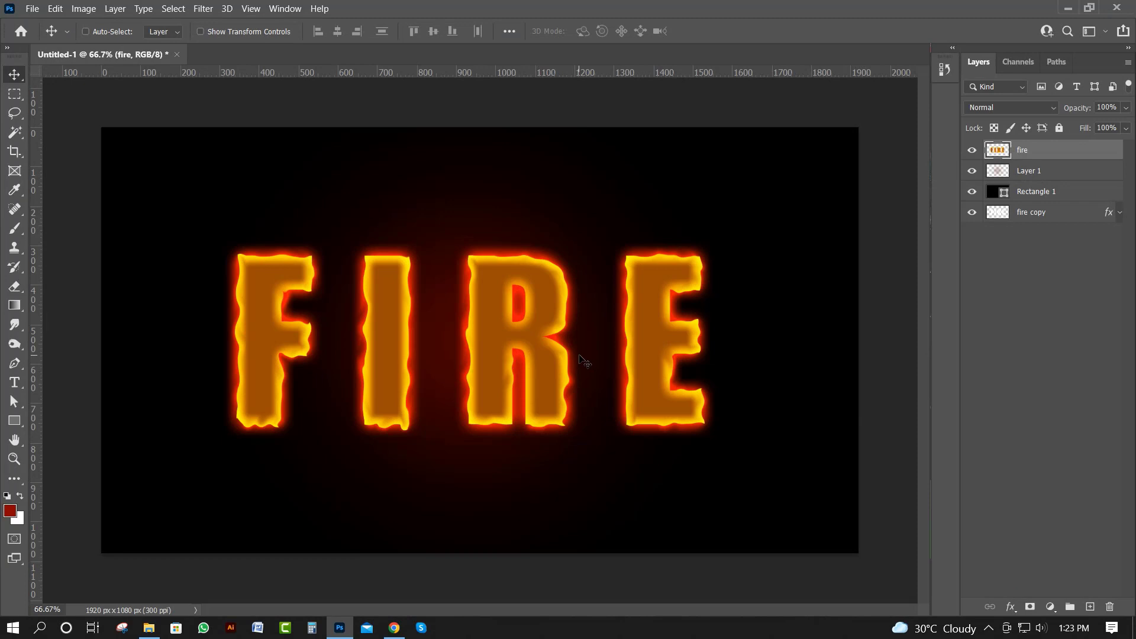
# Add a new Inner Glow to the liquified fire layer and set its color to cb0404.
pyautogui.doubleClick(1039, 151)
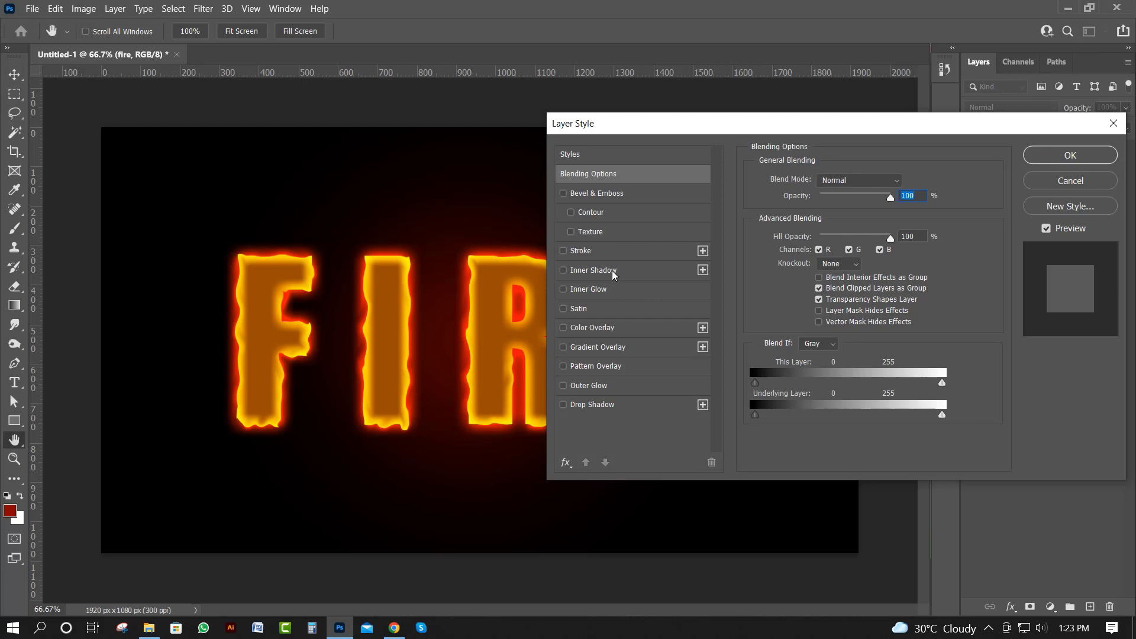
pyautogui.click(612, 290)
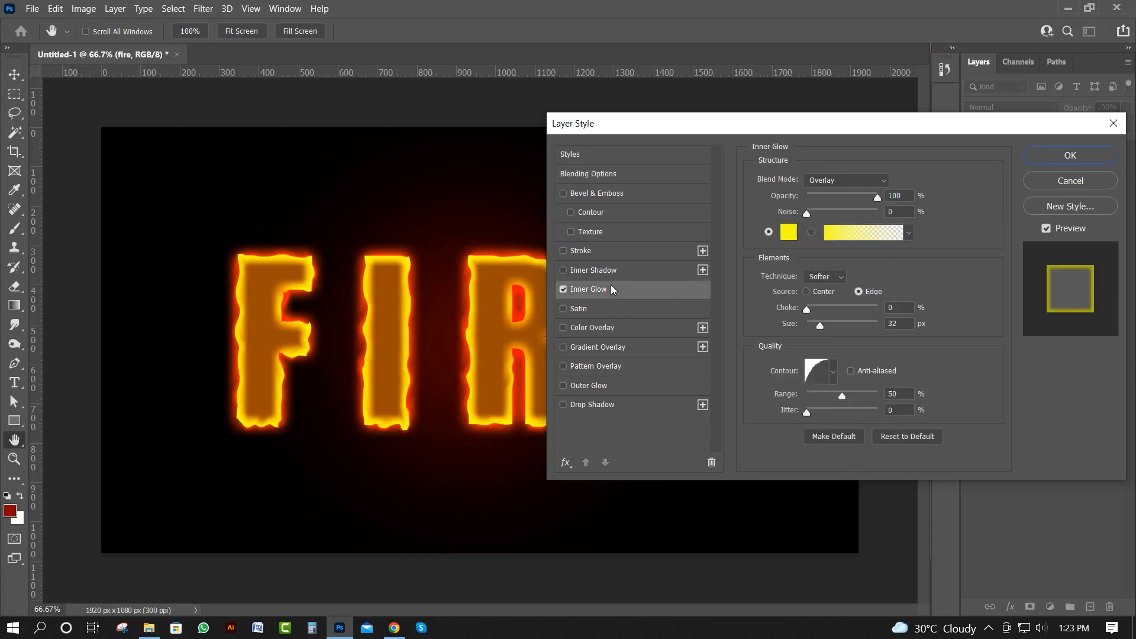
pyautogui.click(788, 232)
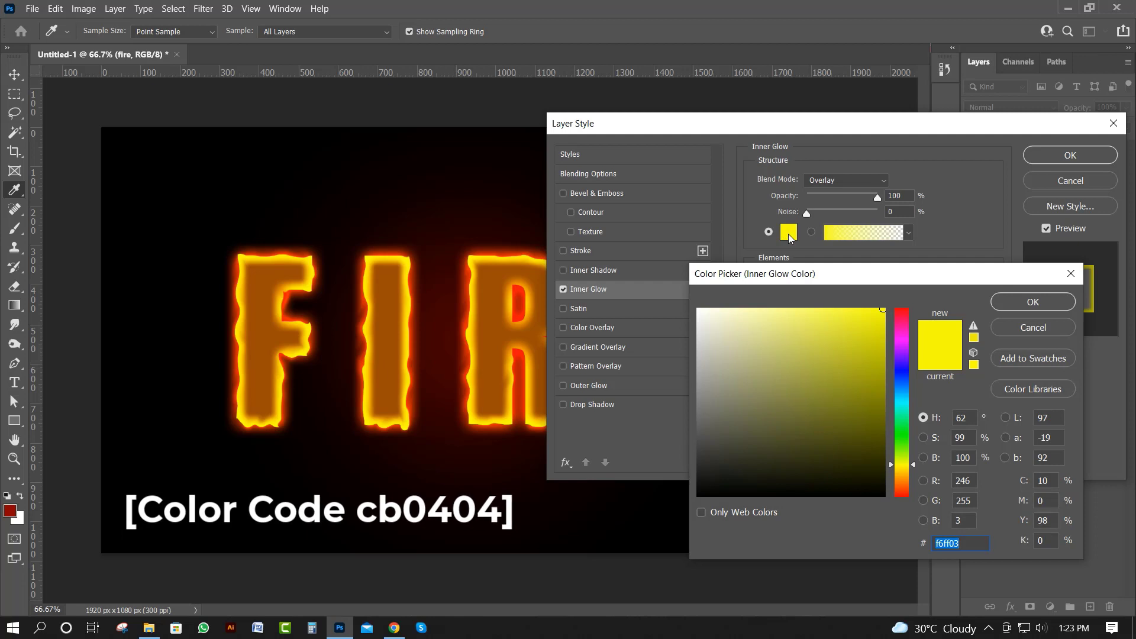
pyautogui.write('cb0')
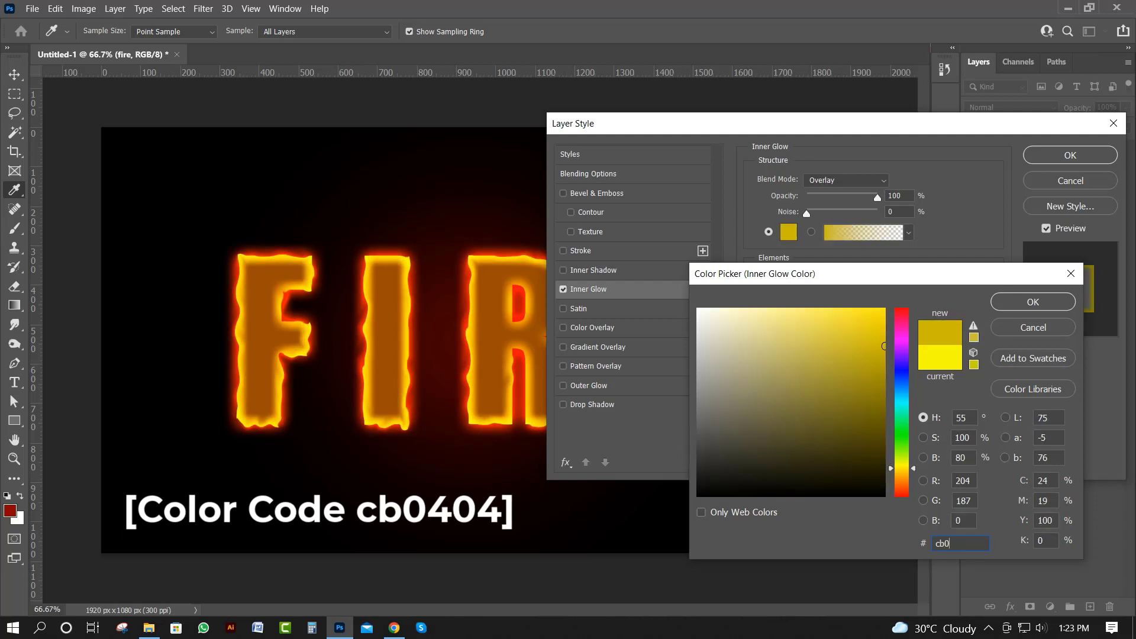
pyautogui.write('40')
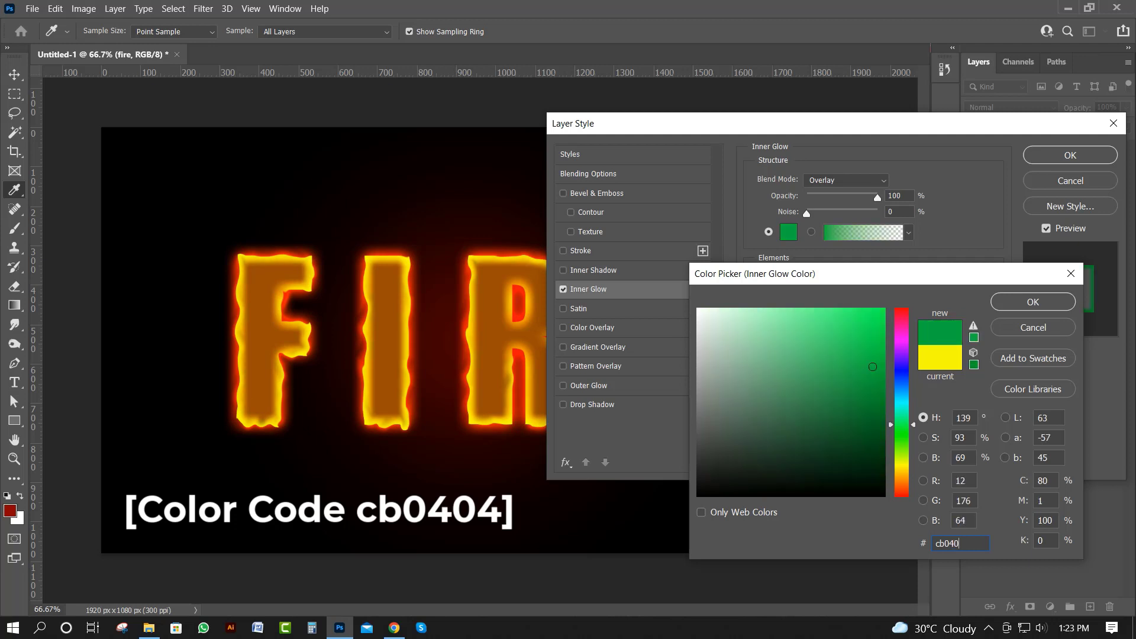
pyautogui.write('4')
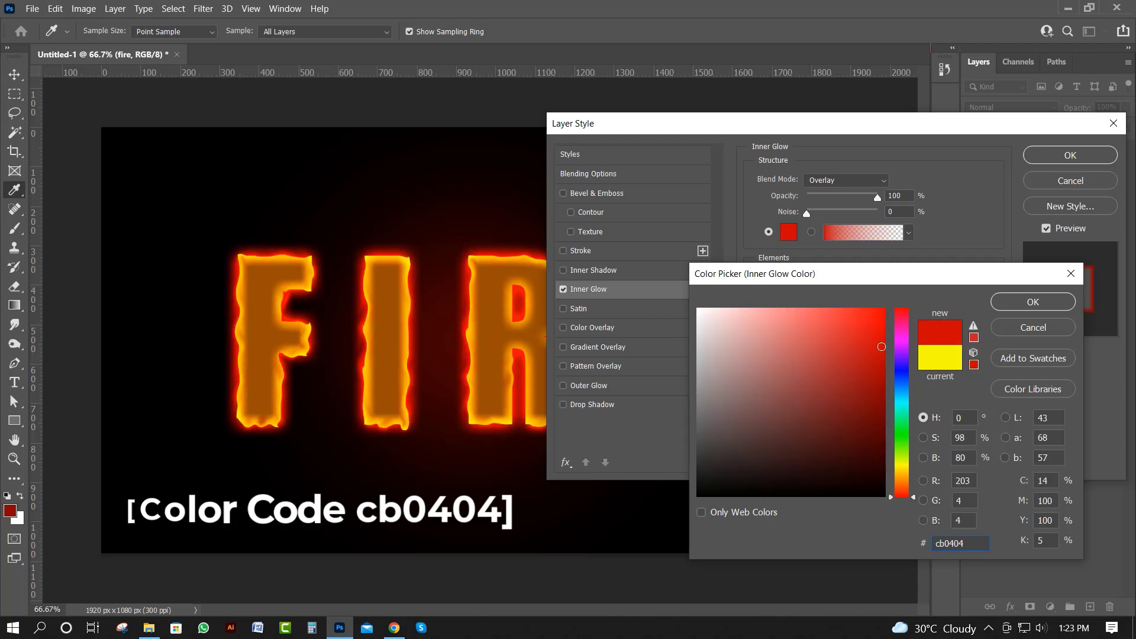
pyautogui.click(1021, 302)
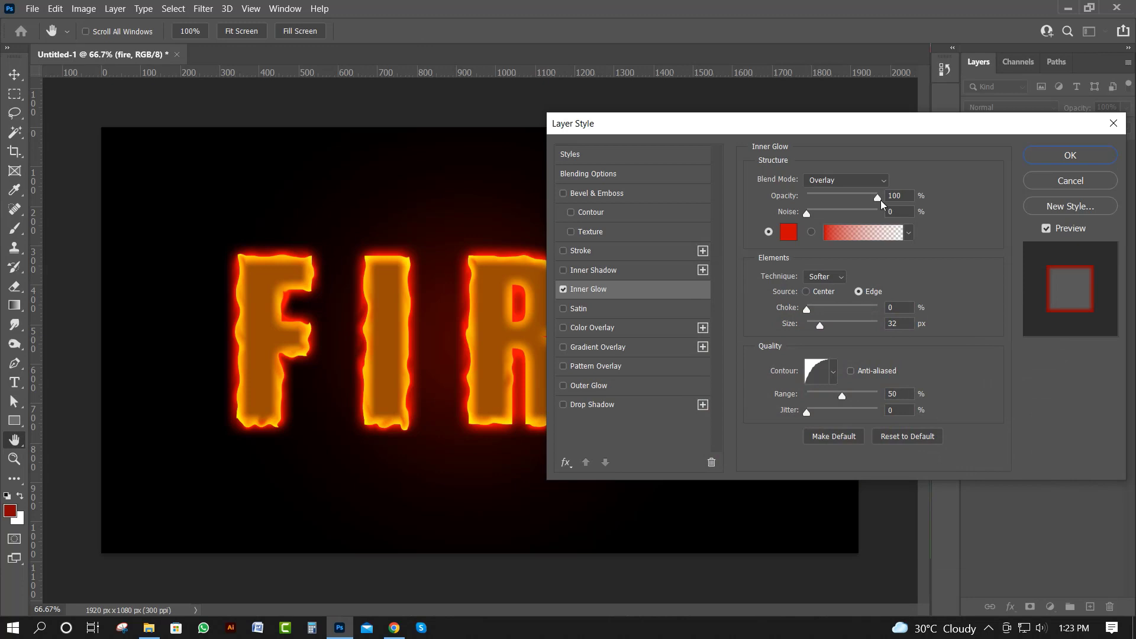
# Lower the Inner Glow opacity to about 25% with a slight size adjustment, and rasterize the fire layer's style.
pyautogui.moveTo(879, 201); pyautogui.dragTo(835, 215)
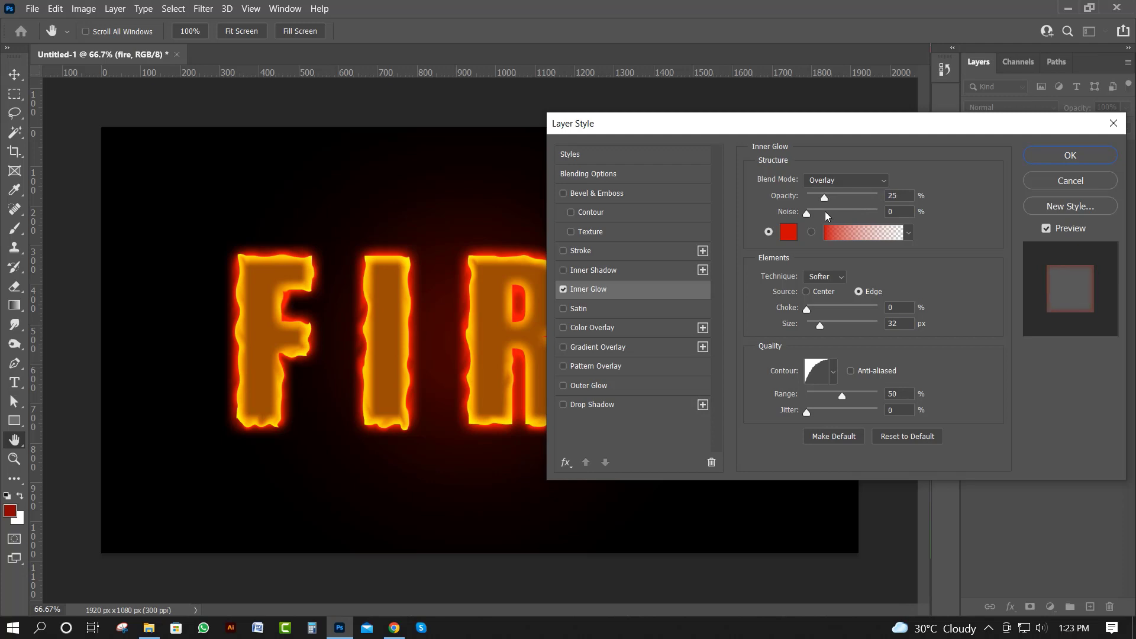
pyautogui.moveTo(822, 326)
pyautogui.mouseDown()
pyautogui.moveTo(858, 329)
pyautogui.moveTo(826, 325)
pyautogui.mouseUp()
pyautogui.click(1037, 155)
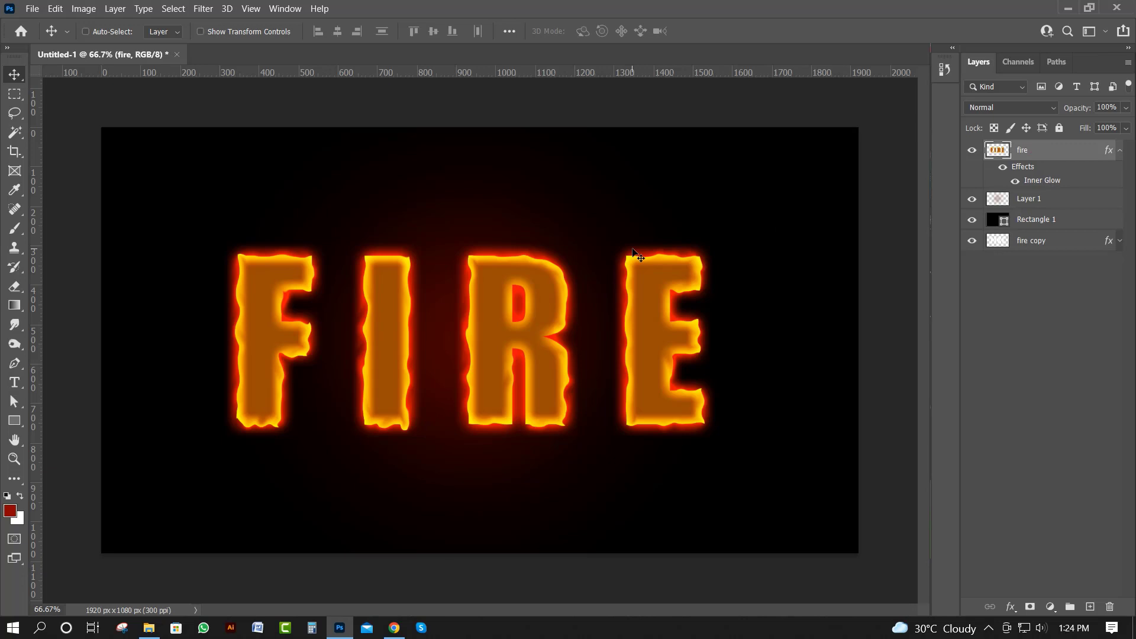
pyautogui.rightClick(1123, 154)
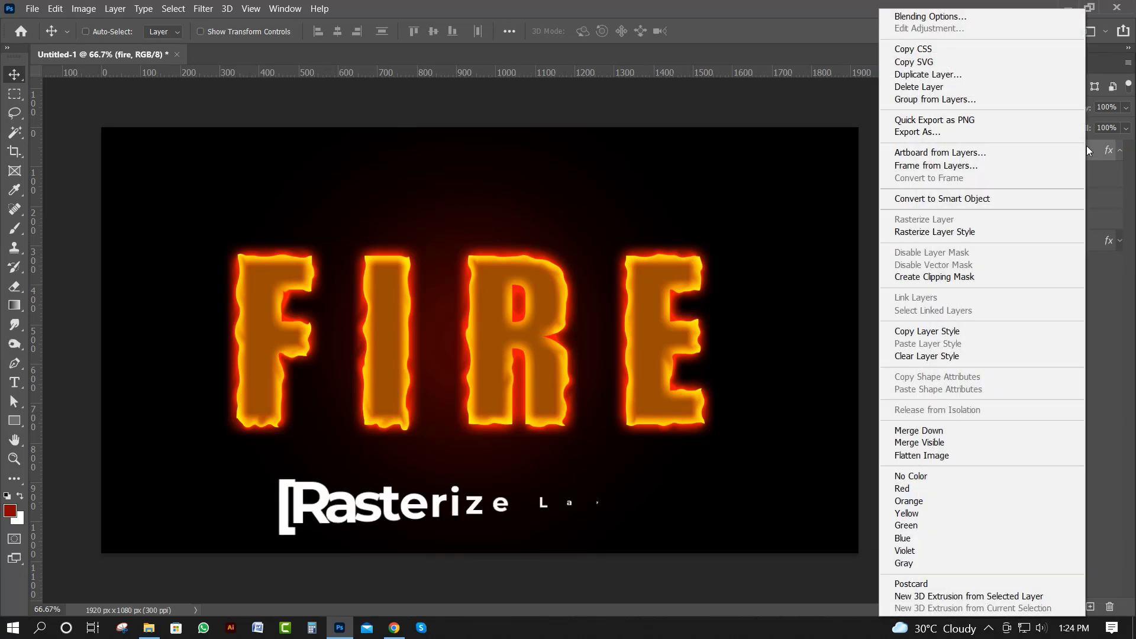
pyautogui.click(1000, 227)
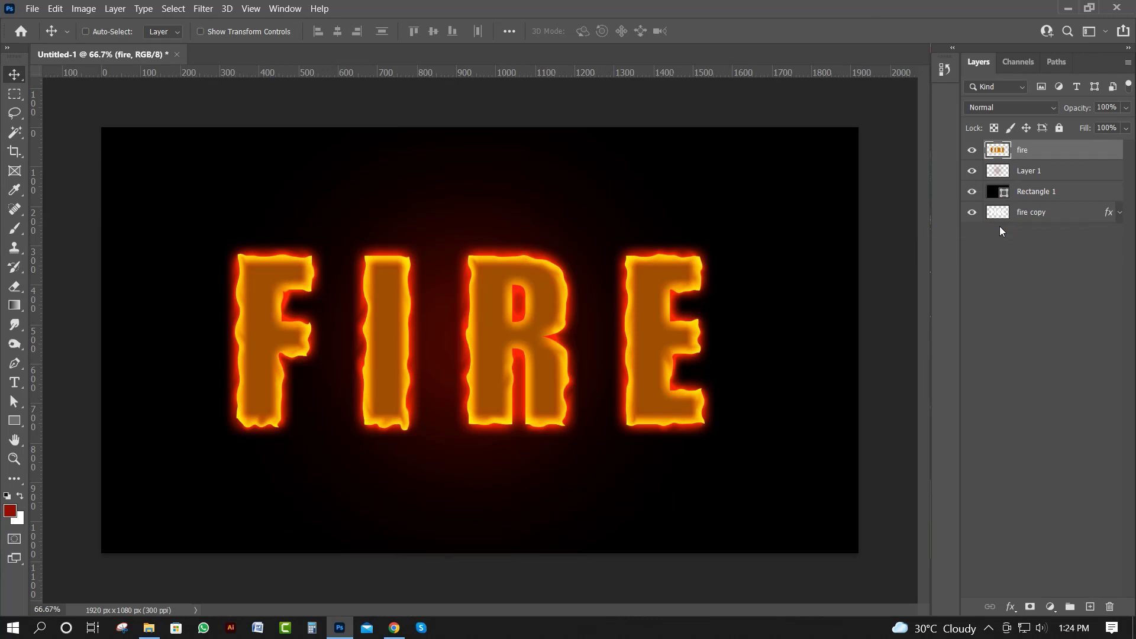
# Place the flame photo from the file explorer into the document and scale it down slightly around its center.
pyautogui.click(148, 628)
pyautogui.moveTo(157, 139); pyautogui.dragTo(396, 427)
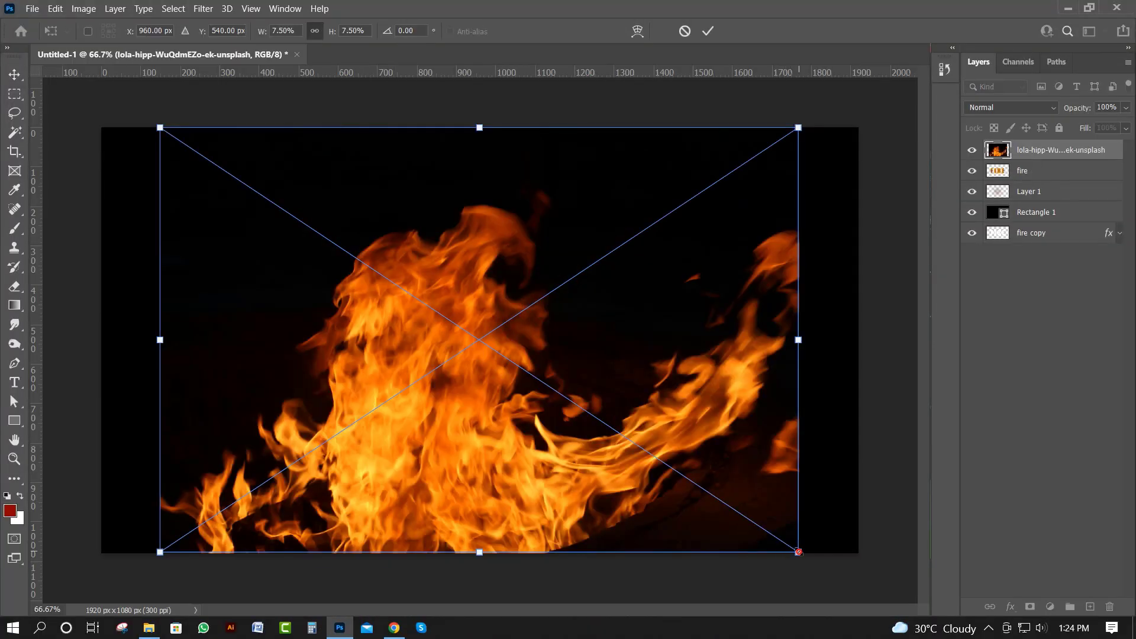
pyautogui.moveTo(798, 552); pyautogui.dragTo(759, 527)
pyautogui.press('Return')
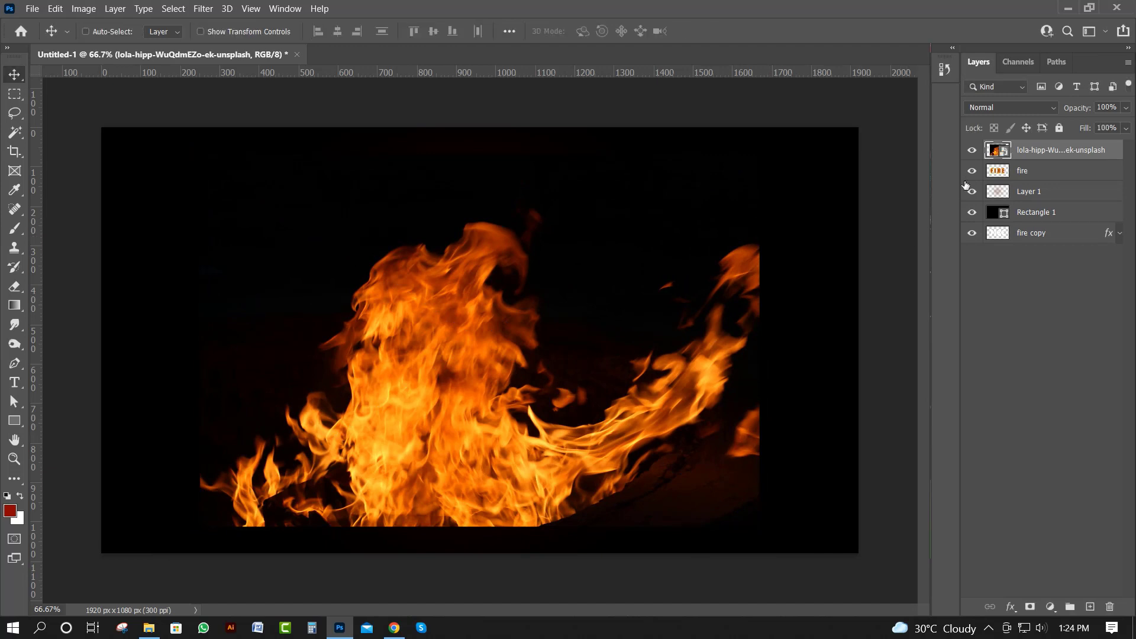
# Hide all layers beneath the flame photo so that only the photo is shown.
pyautogui.click(971, 214)
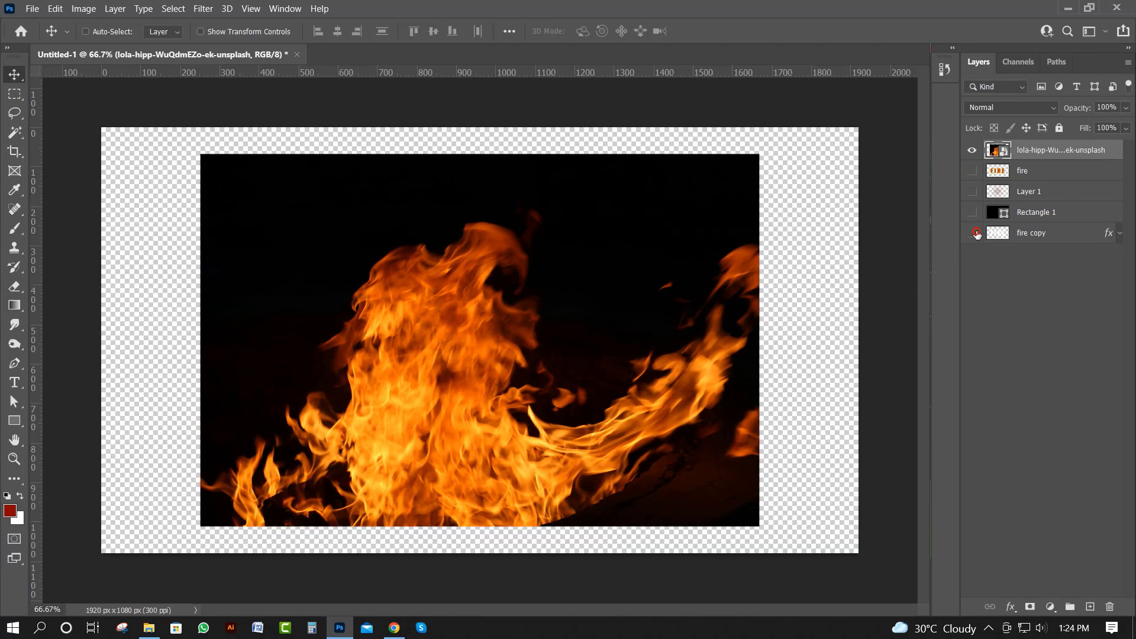
# Rasterize the flame photo layer and copy its flames to a new layer using a selection loaded from the Red channel.
pyautogui.rightClick(1037, 153)
pyautogui.click(938, 270)
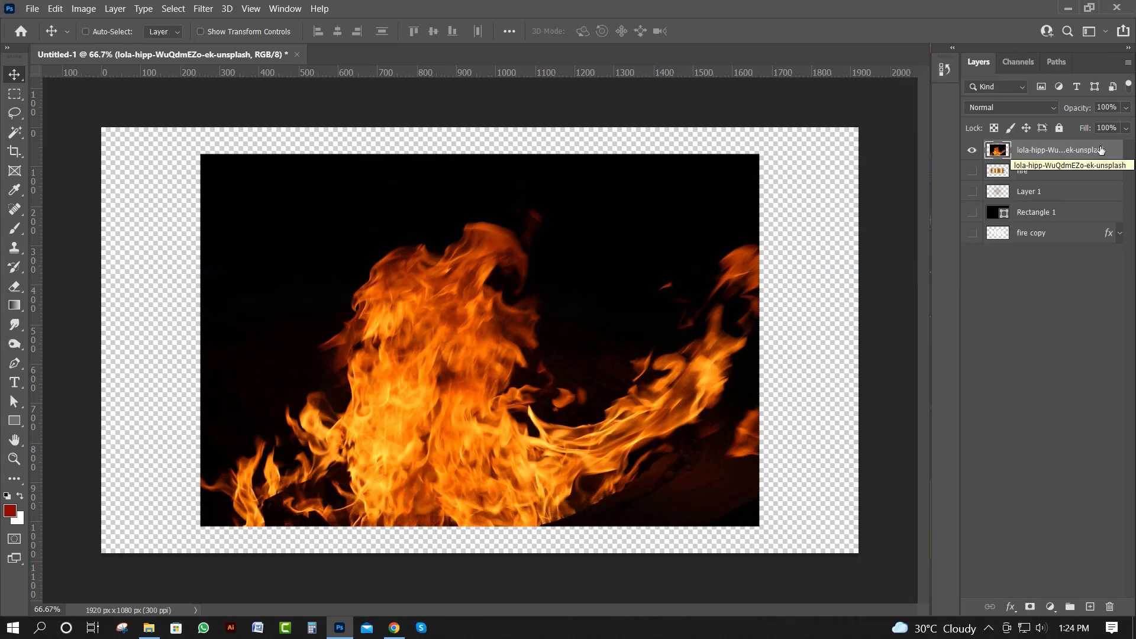
pyautogui.click(1028, 65)
pyautogui.click(1025, 104)
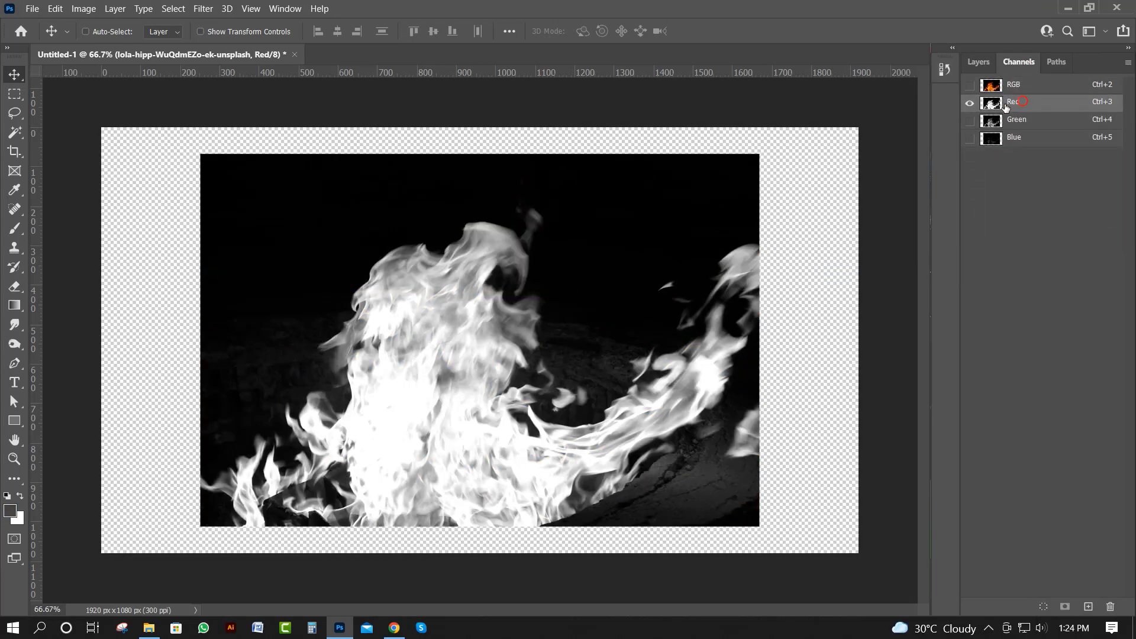
pyautogui.keyDown('ctrl'); pyautogui.click(995, 104); pyautogui.keyUp('ctrl')
pyautogui.click(1013, 84)
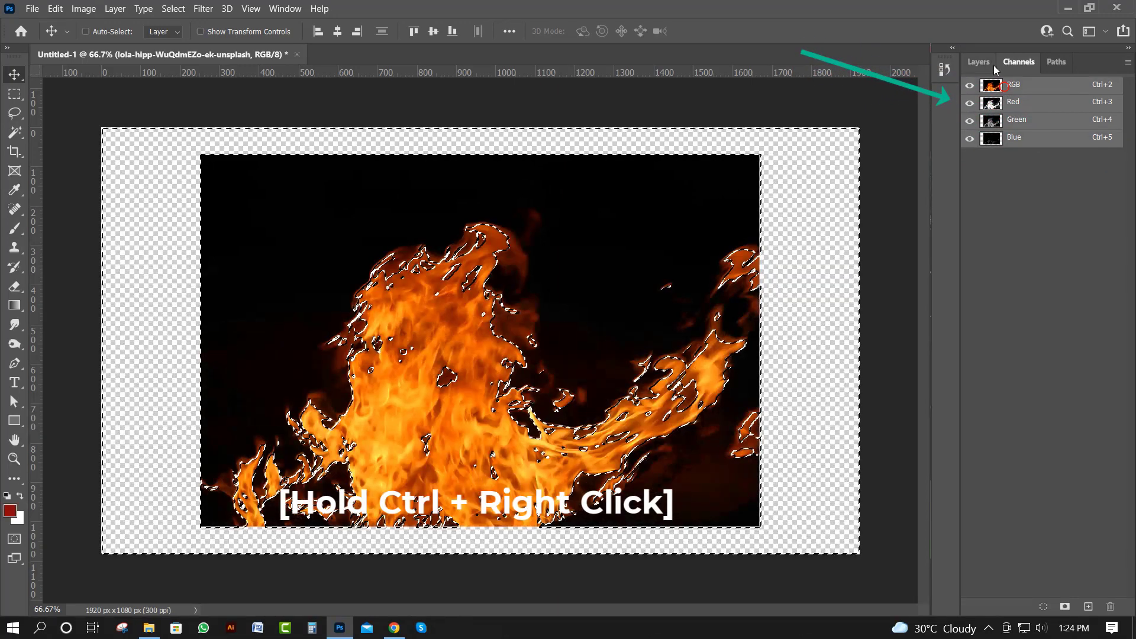
pyautogui.click(993, 65)
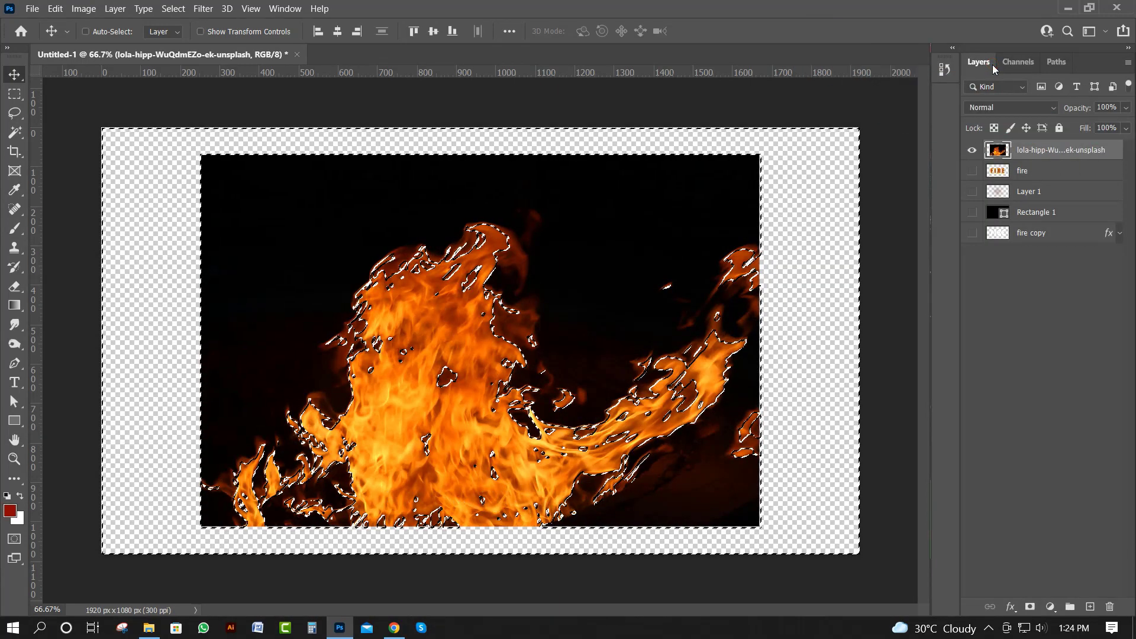
pyautogui.hotkey('ctrl', 'j')
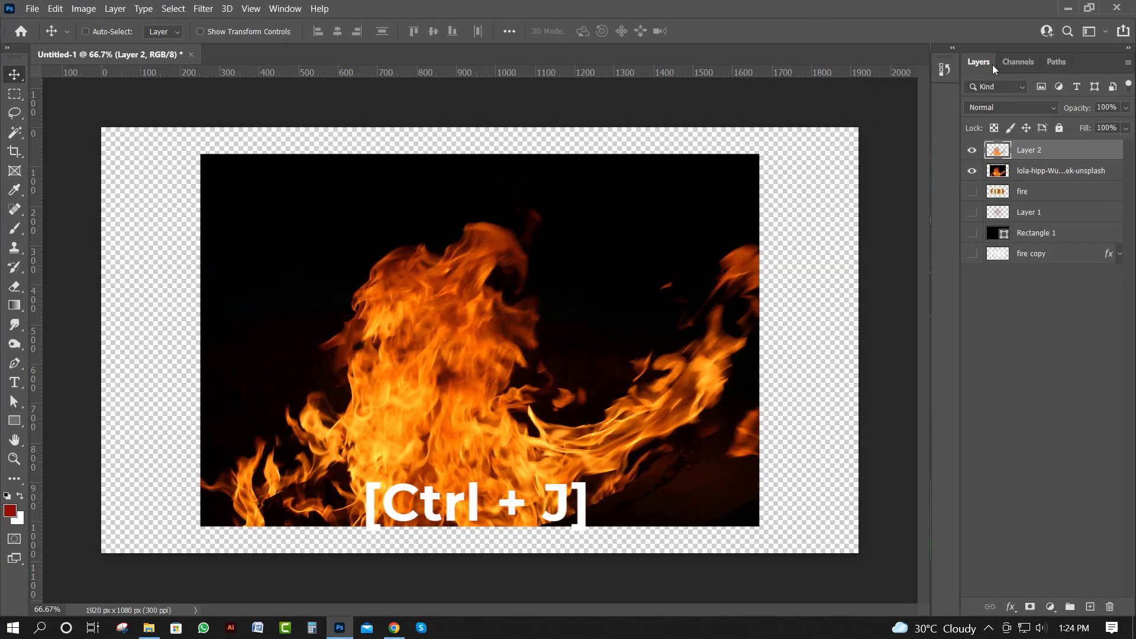
# Move the original flame photo layer to the bottom of the layer stack and show all the hidden layers.
pyautogui.click(1098, 172)
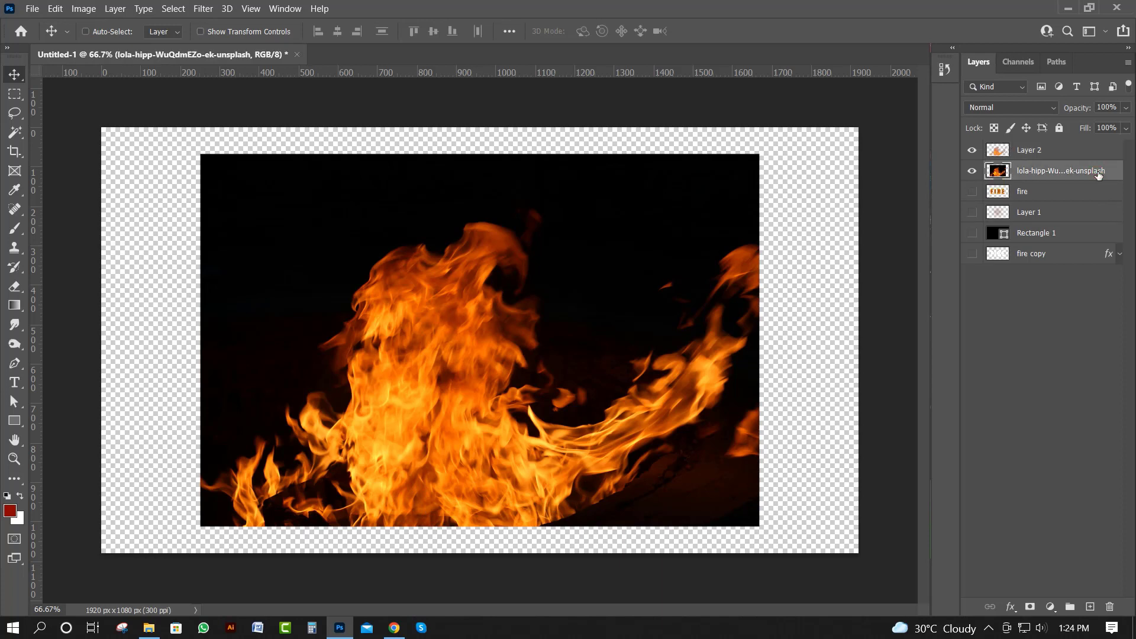
pyautogui.moveTo(1098, 172); pyautogui.dragTo(1095, 264)
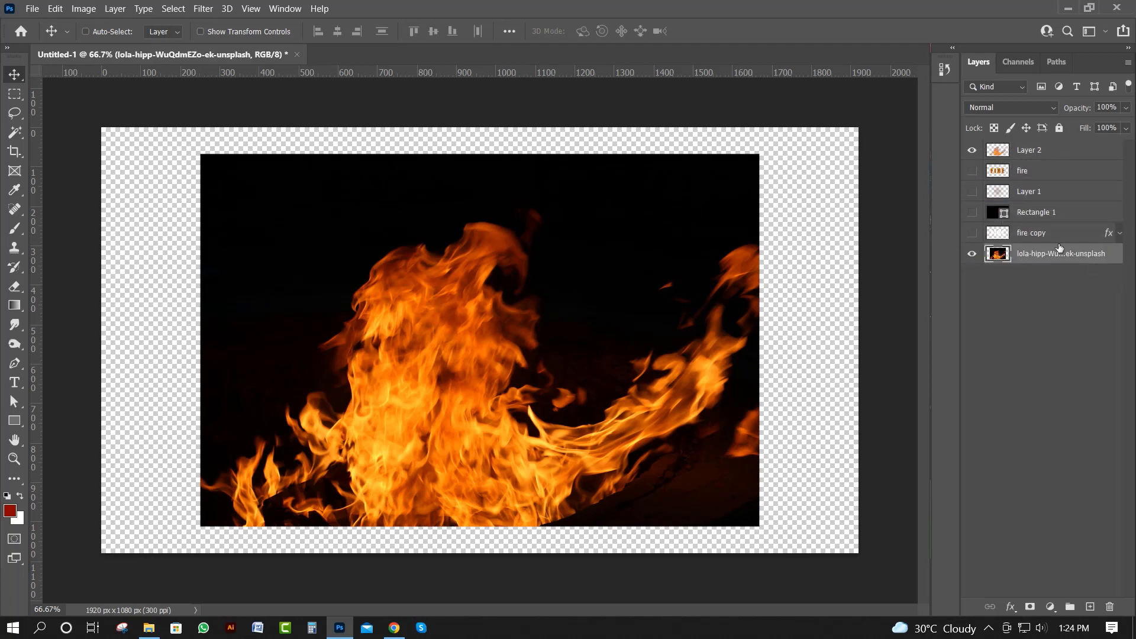
pyautogui.click(976, 234)
pyautogui.click(973, 212)
pyautogui.click(973, 191)
pyautogui.click(976, 180)
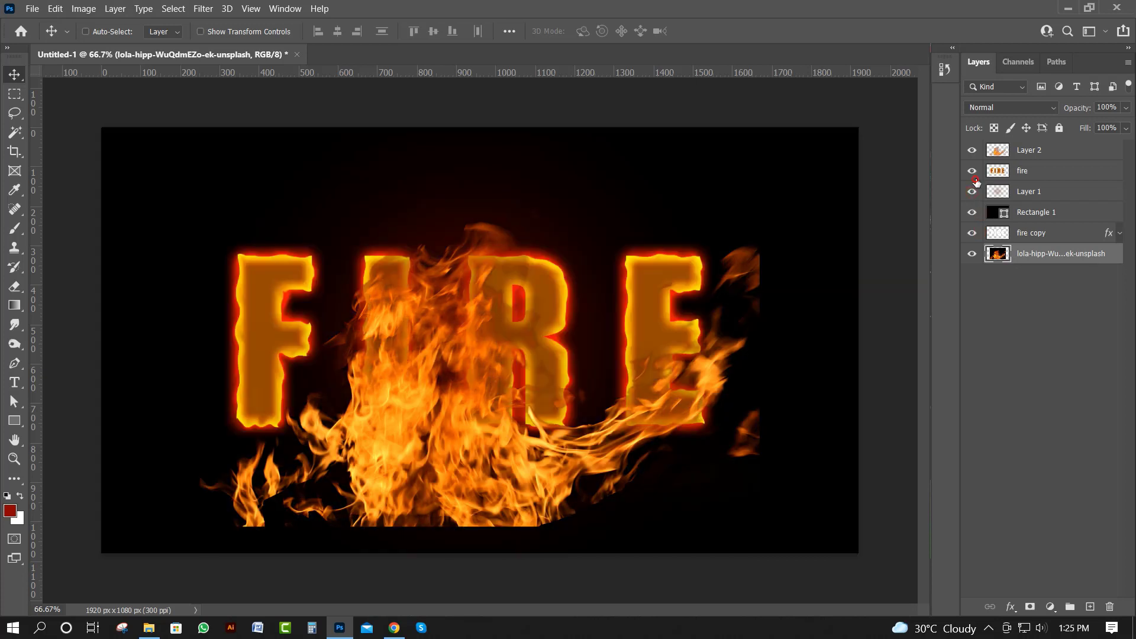
# Move the extracted flames over the letters F and I and erase their hard lower and right edges with a 200 px Eraser.
pyautogui.click(1033, 149)
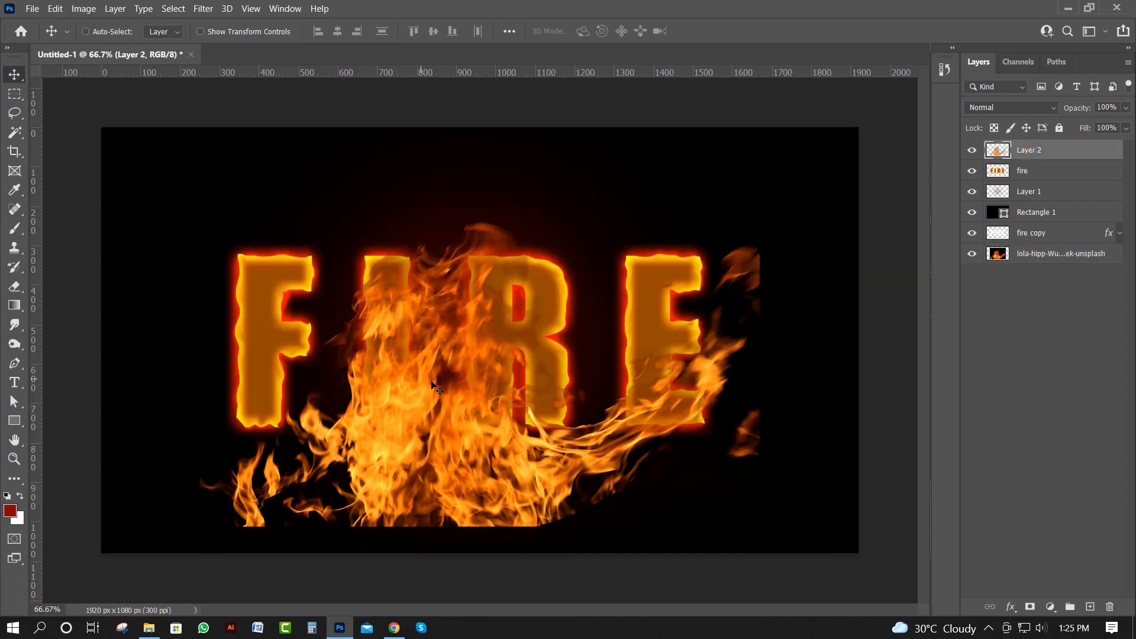
pyautogui.moveTo(434, 386); pyautogui.dragTo(310, 293)
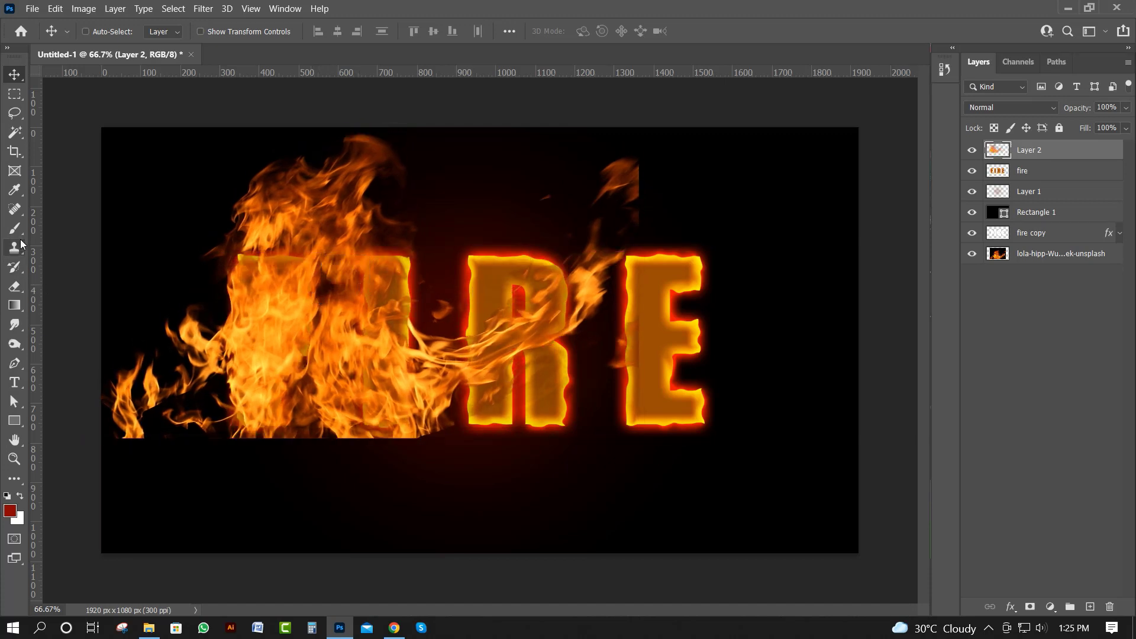
pyautogui.click(14, 287)
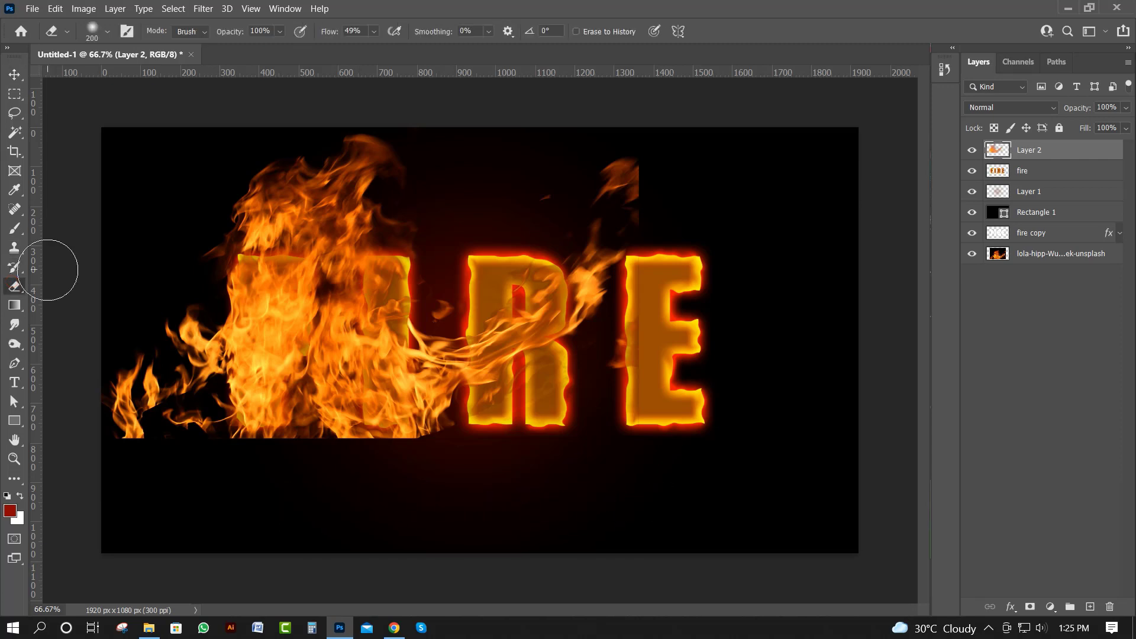
pyautogui.moveTo(140, 442)
pyautogui.mouseDown()
pyautogui.moveTo(441, 444)
pyautogui.moveTo(403, 457)
pyautogui.moveTo(146, 457)
pyautogui.mouseUp()
pyautogui.click(124, 451)
pyautogui.click(149, 456)
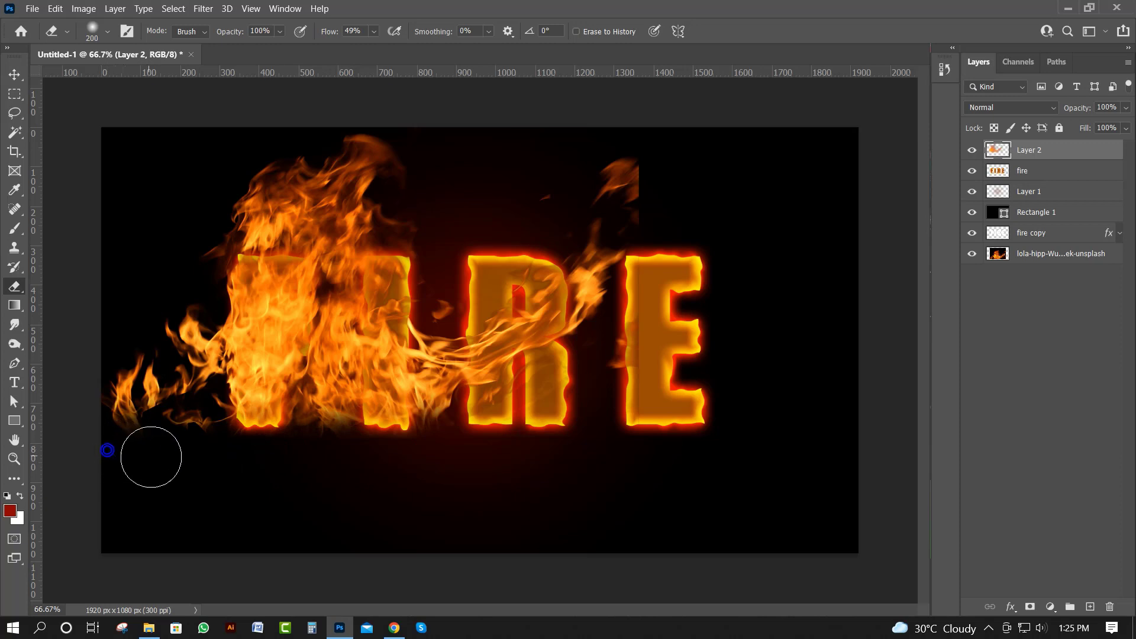
pyautogui.click(175, 458)
pyautogui.click(200, 452)
pyautogui.click(340, 451)
pyautogui.click(383, 450)
pyautogui.click(445, 444)
pyautogui.click(458, 430)
pyautogui.moveTo(579, 396); pyautogui.dragTo(617, 377)
pyautogui.moveTo(644, 336)
pyautogui.mouseDown()
pyautogui.moveTo(646, 166)
pyautogui.moveTo(625, 379)
pyautogui.moveTo(606, 406)
pyautogui.moveTo(561, 418)
pyautogui.mouseUp()
# Duplicate the flame layer twice across the letters R and E, and merge the three flame layers into one.
pyautogui.press('v')
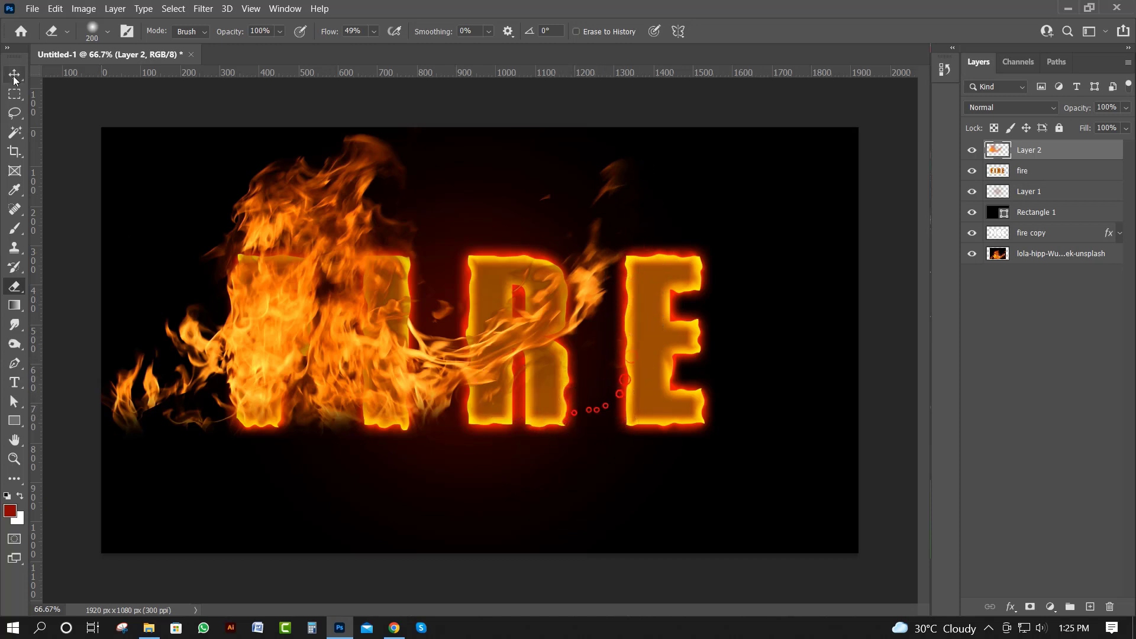
pyautogui.moveTo(329, 355)
pyautogui.mouseDown()
pyautogui.moveTo(641, 368)
pyautogui.moveTo(687, 350)
pyautogui.moveTo(676, 362)
pyautogui.mouseUp()
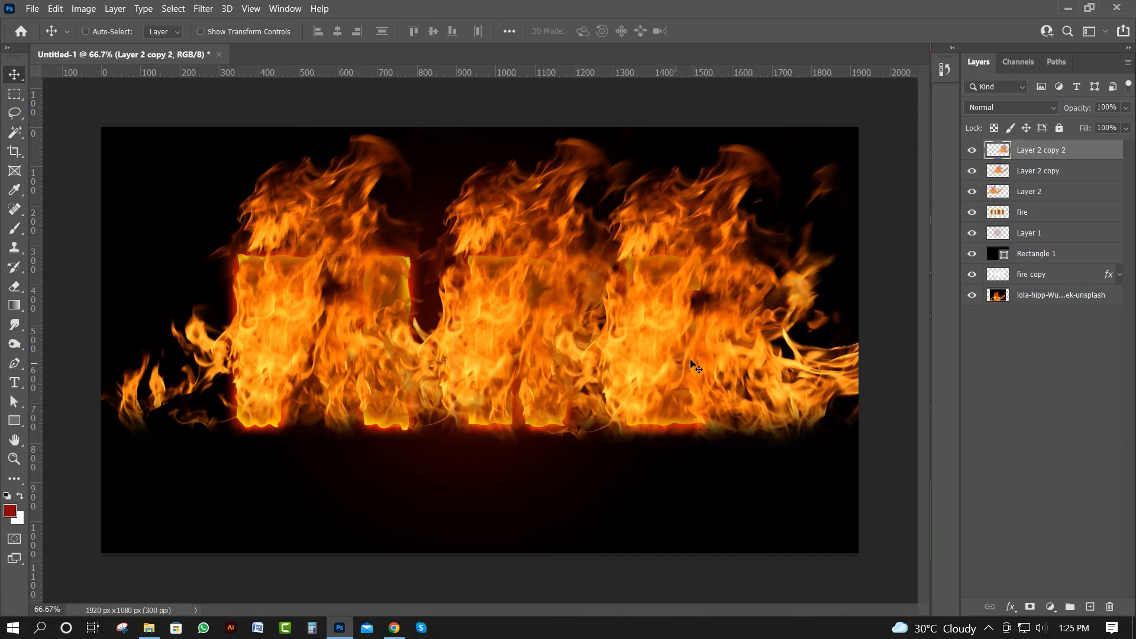
pyautogui.keyDown('shift'); pyautogui.click(1076, 193); pyautogui.keyUp('shift')
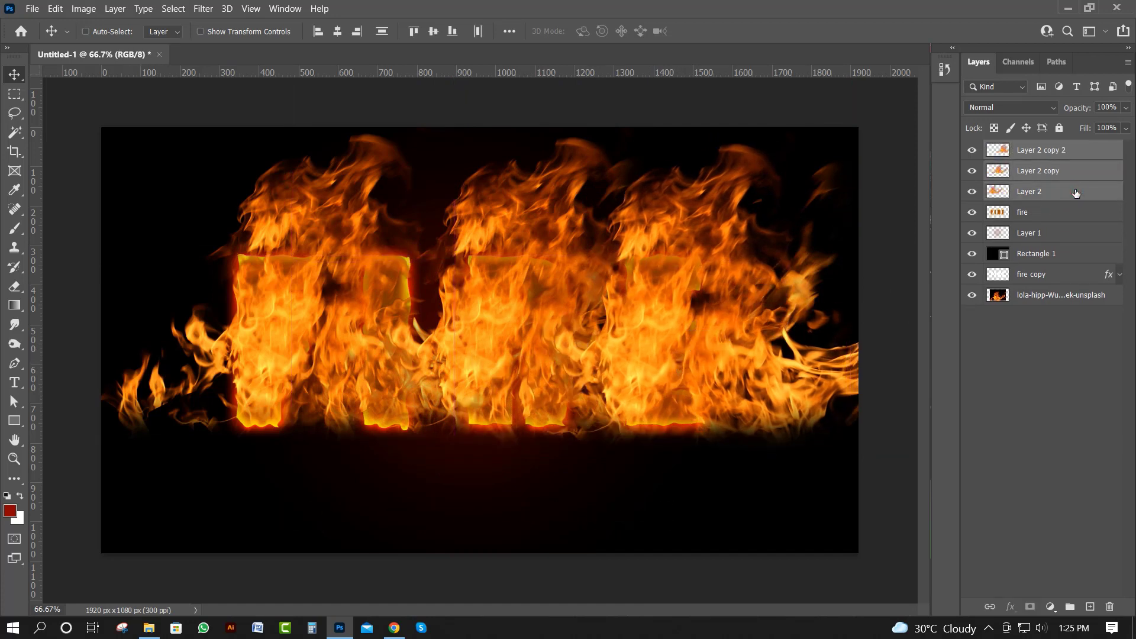
pyautogui.hotkey('ctrl', 'e')
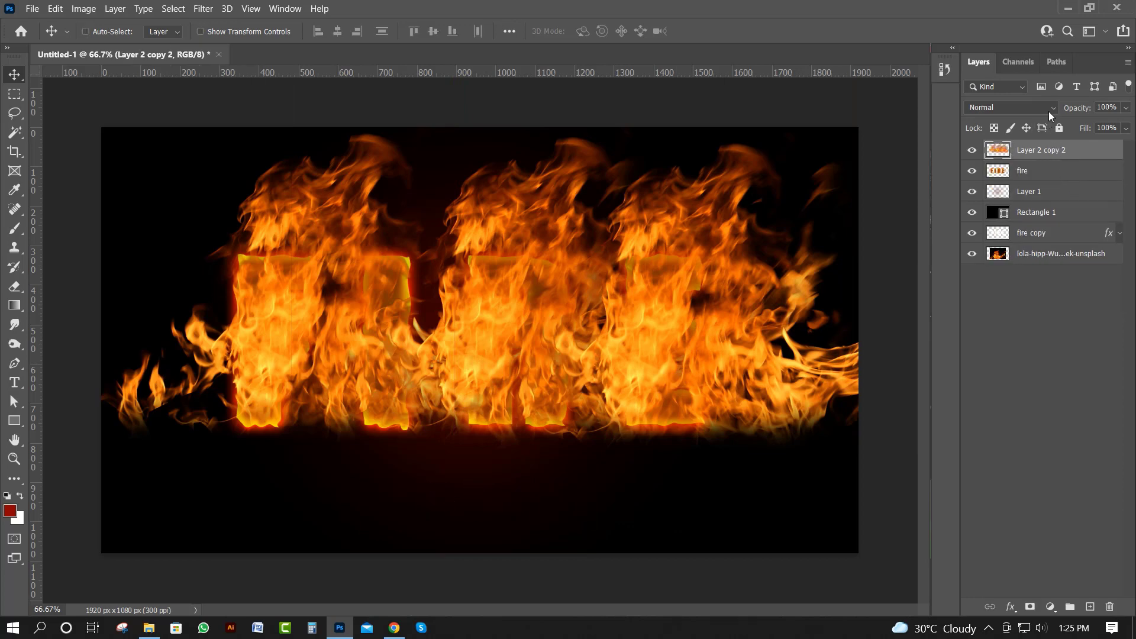
# Set the merged flame layer's blend mode to Screen and mask it to the outline of the fire lettering layer.
pyautogui.click(1049, 110)
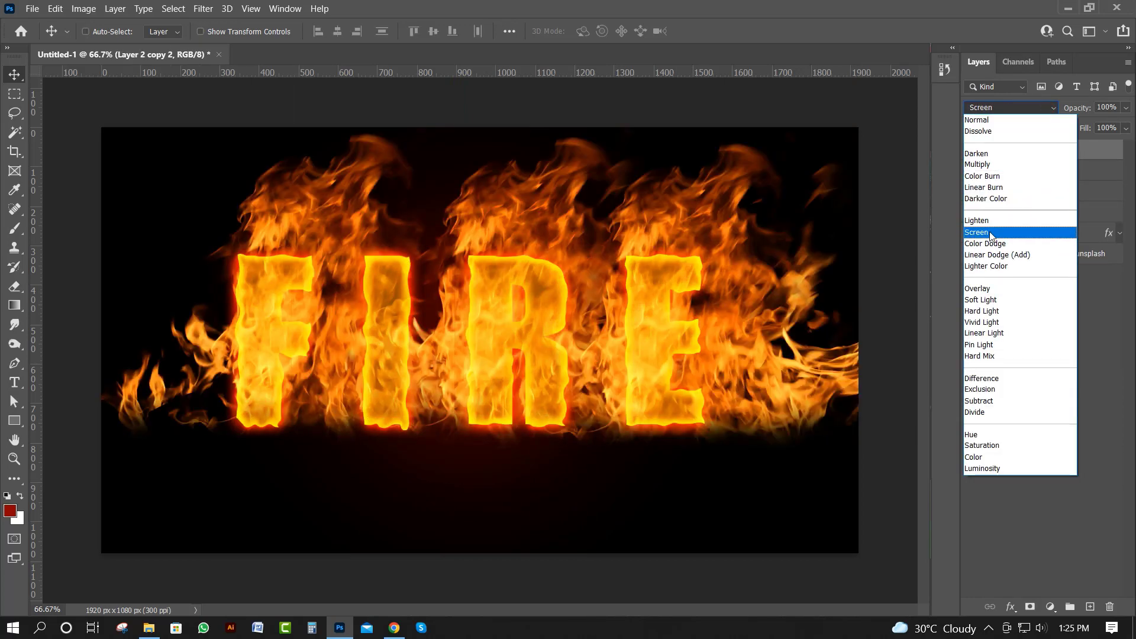
pyautogui.click(991, 233)
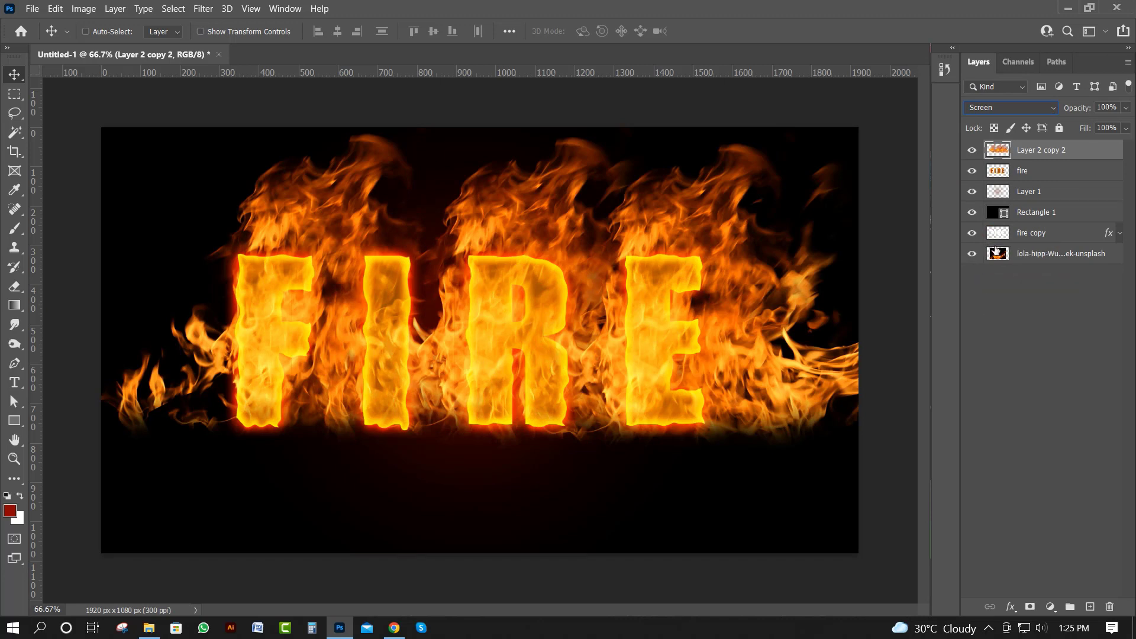
pyautogui.keyDown('ctrl'); pyautogui.click(999, 171); pyautogui.keyUp('ctrl')
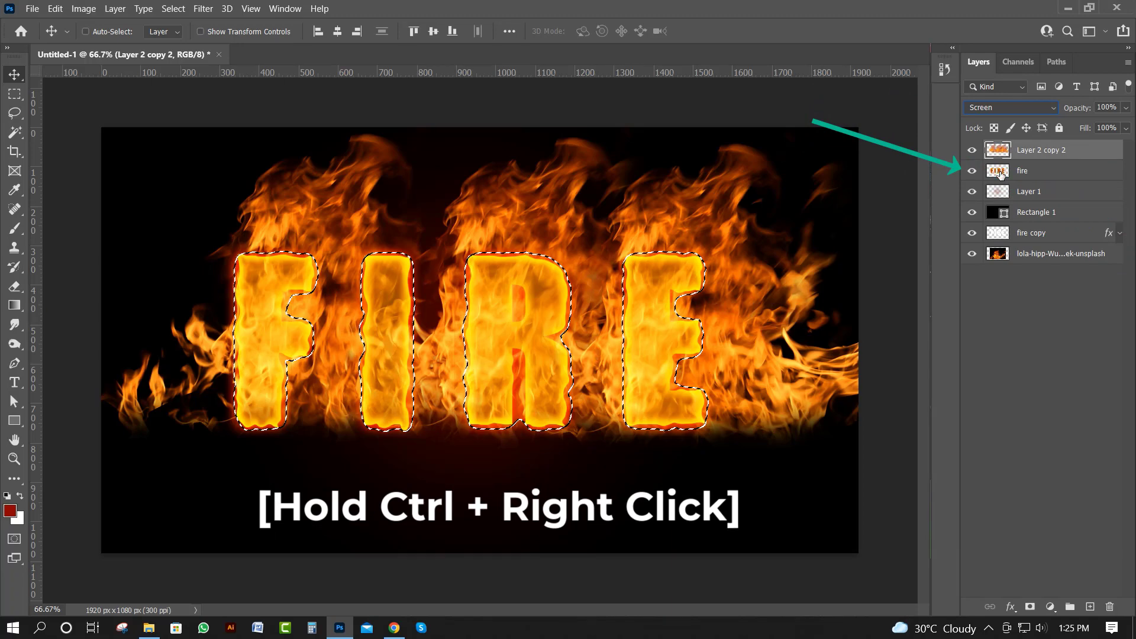
pyautogui.click(1030, 607)
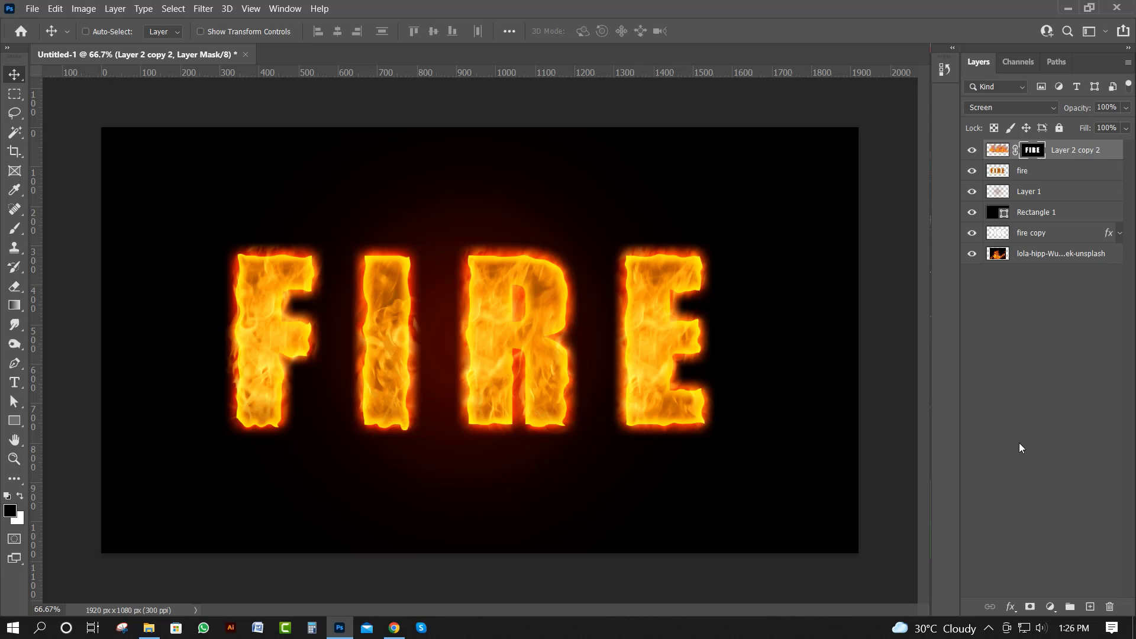
# Feather the flame layer's mask by about 44.2 px.
pyautogui.doubleClick(1033, 149)
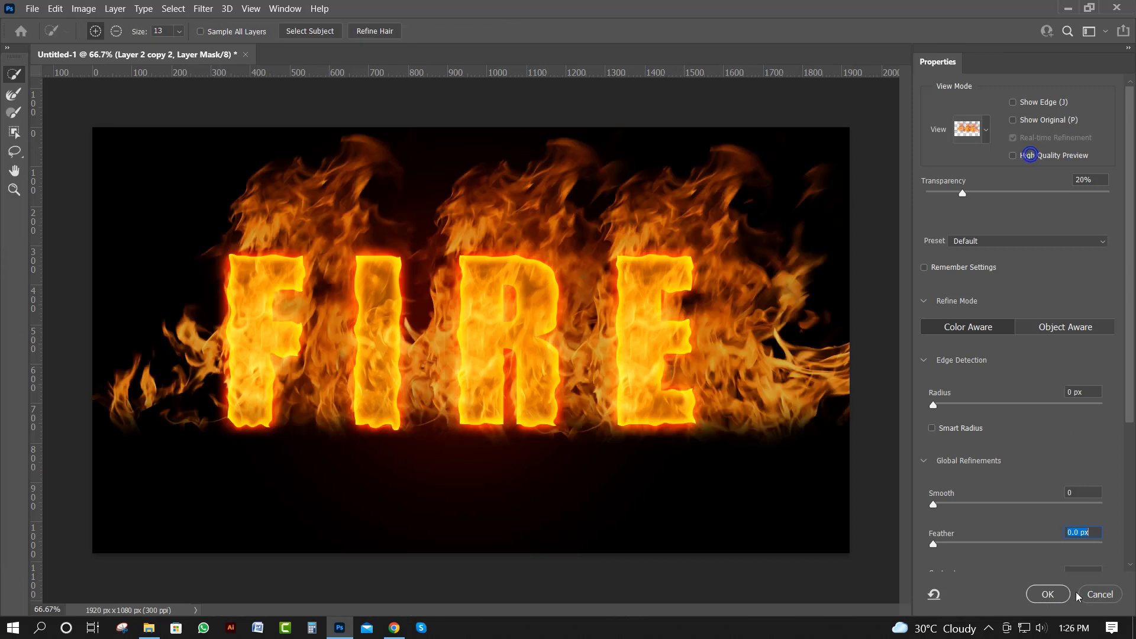
pyautogui.moveTo(938, 549); pyautogui.dragTo(1010, 550)
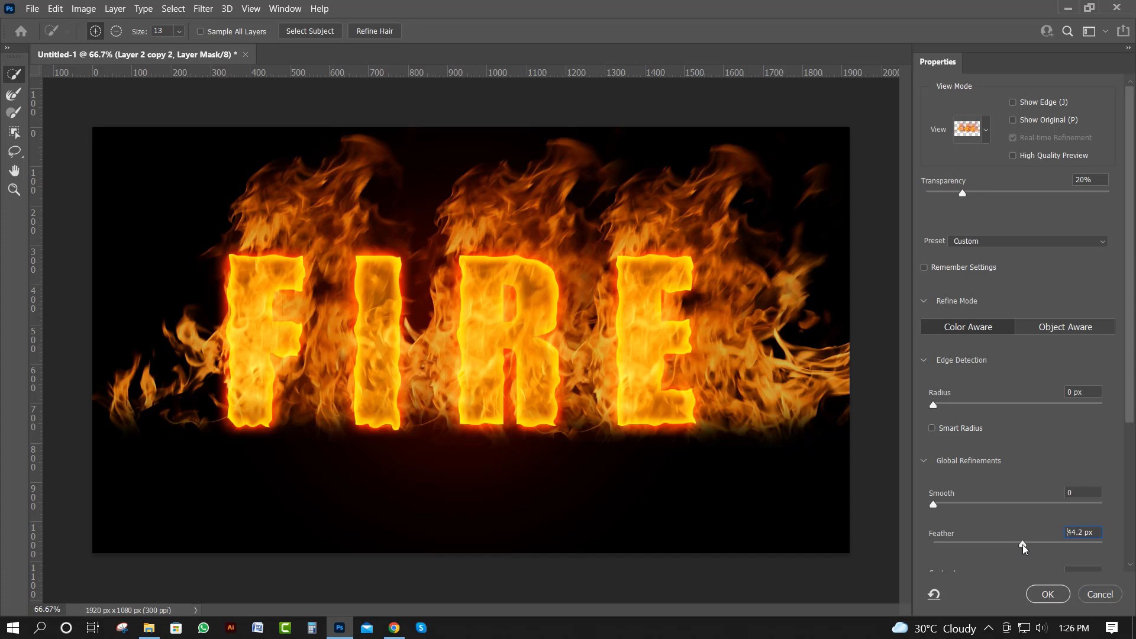
pyautogui.click(1048, 595)
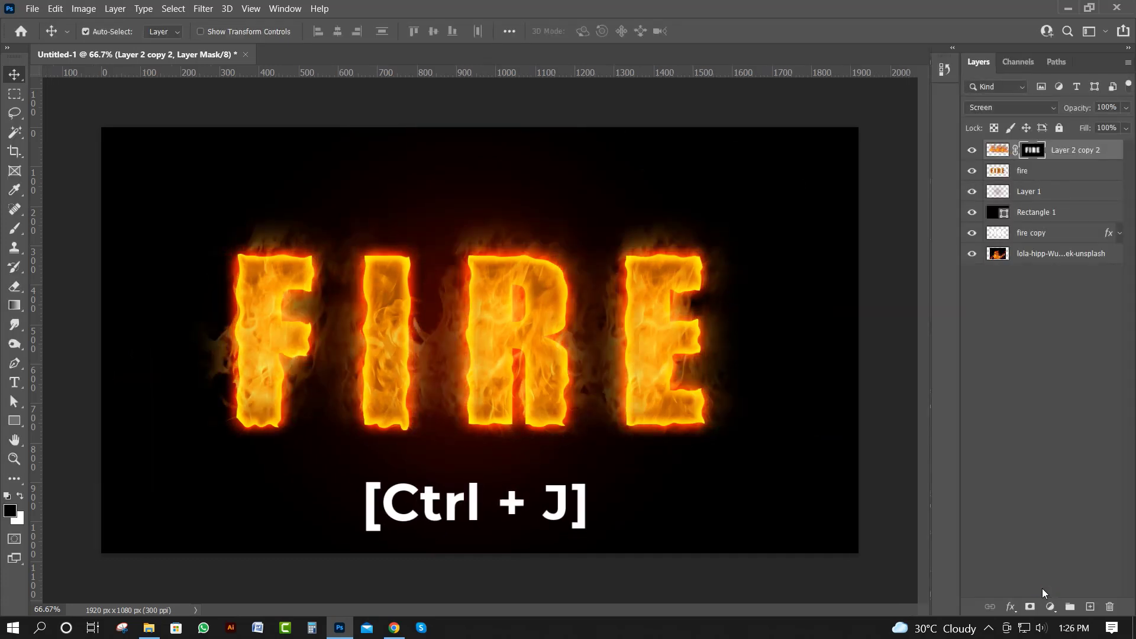
# Duplicate the masked flame layer and set the copy's blend mode to Overlay.
pyautogui.hotkey('ctrl', 'j')
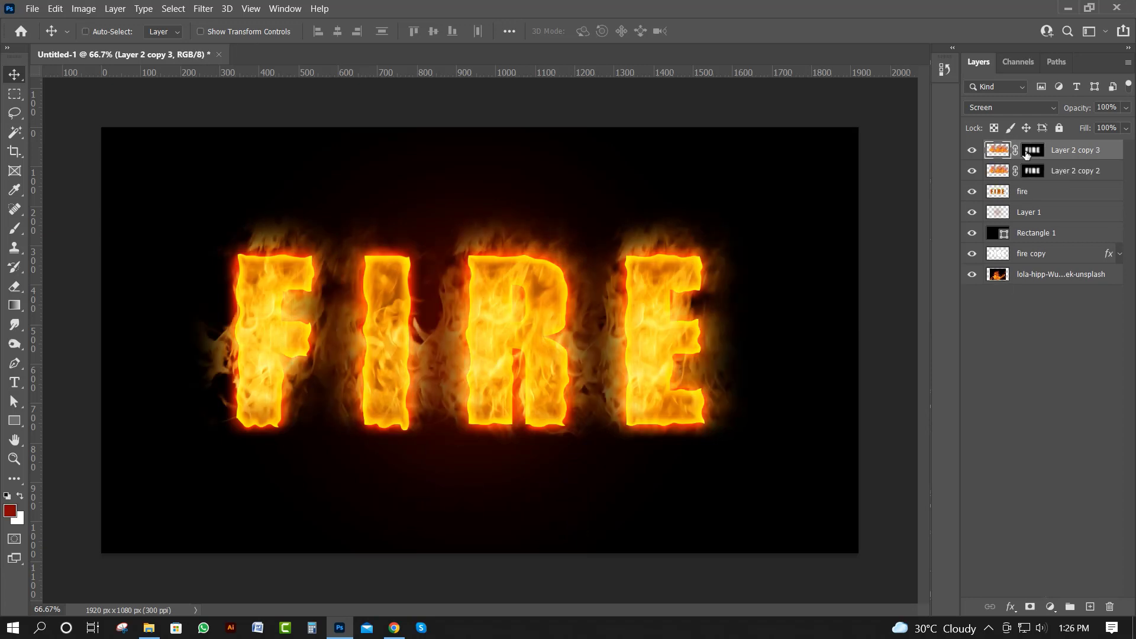
pyautogui.click(1030, 152)
pyautogui.click(1034, 112)
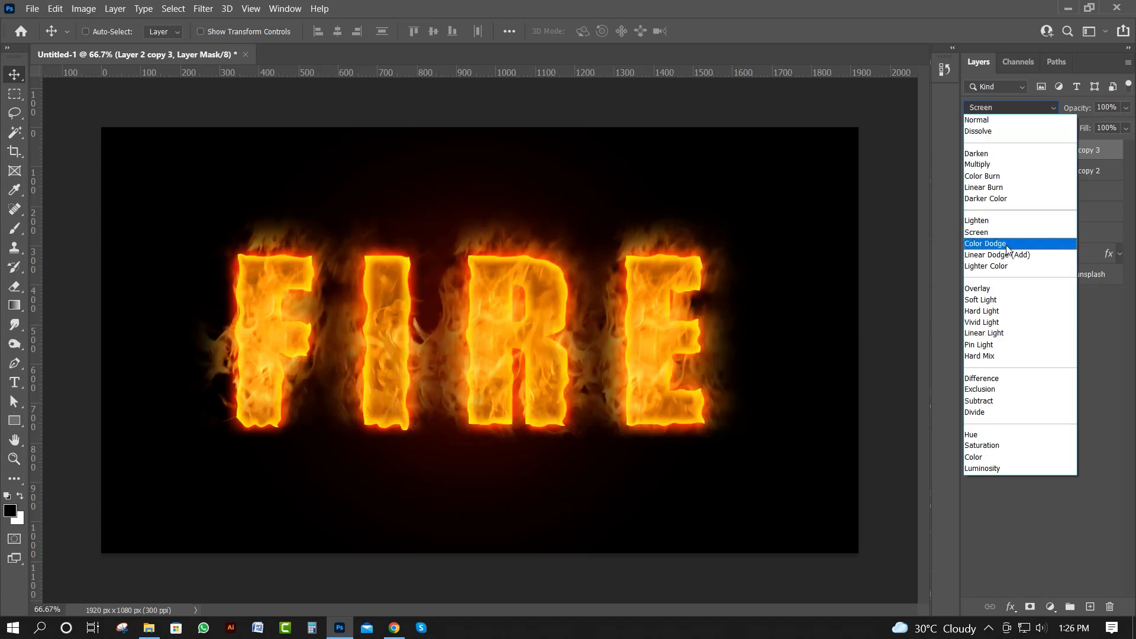
pyautogui.click(994, 289)
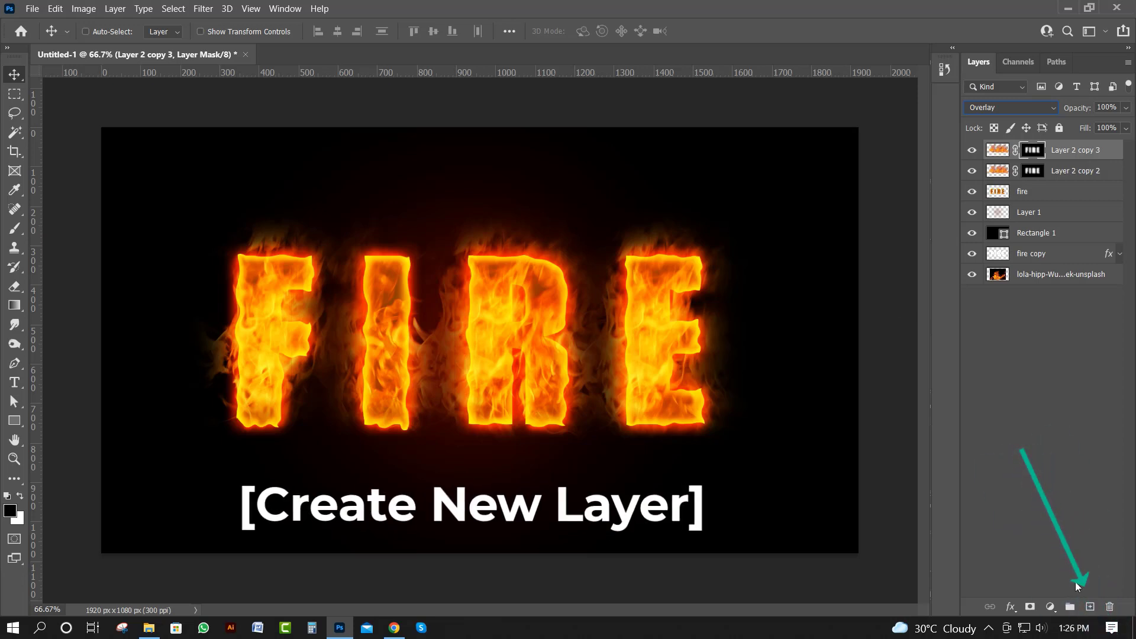
# Create a new layer on top and set the foreground color to a golden orange with a hue of about 44°.
pyautogui.click(1090, 607)
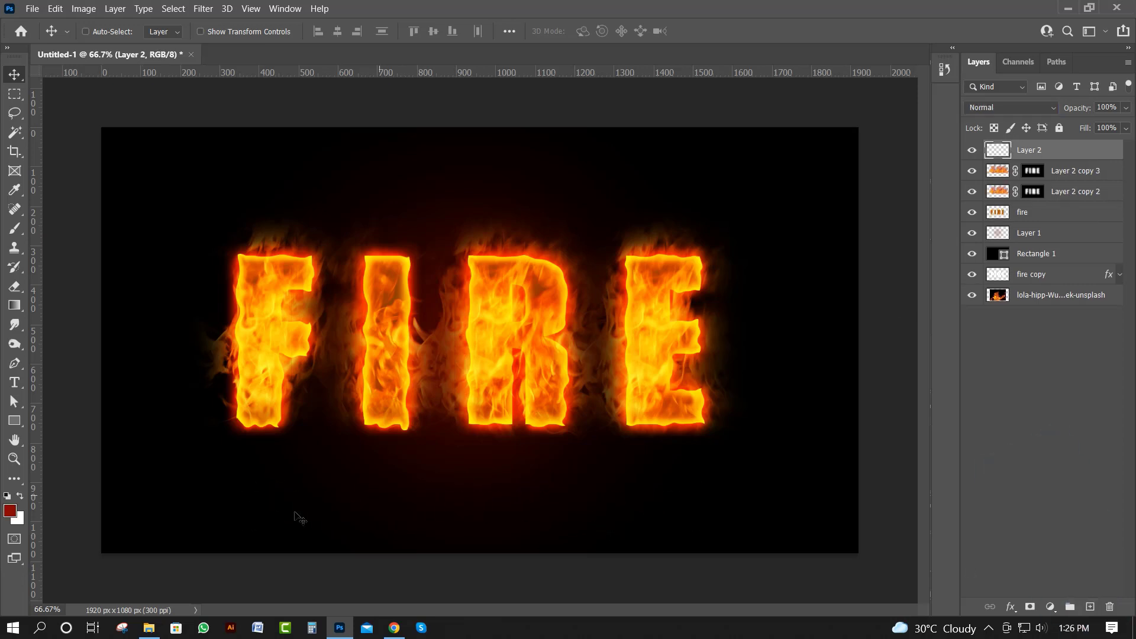
pyautogui.click(10, 511)
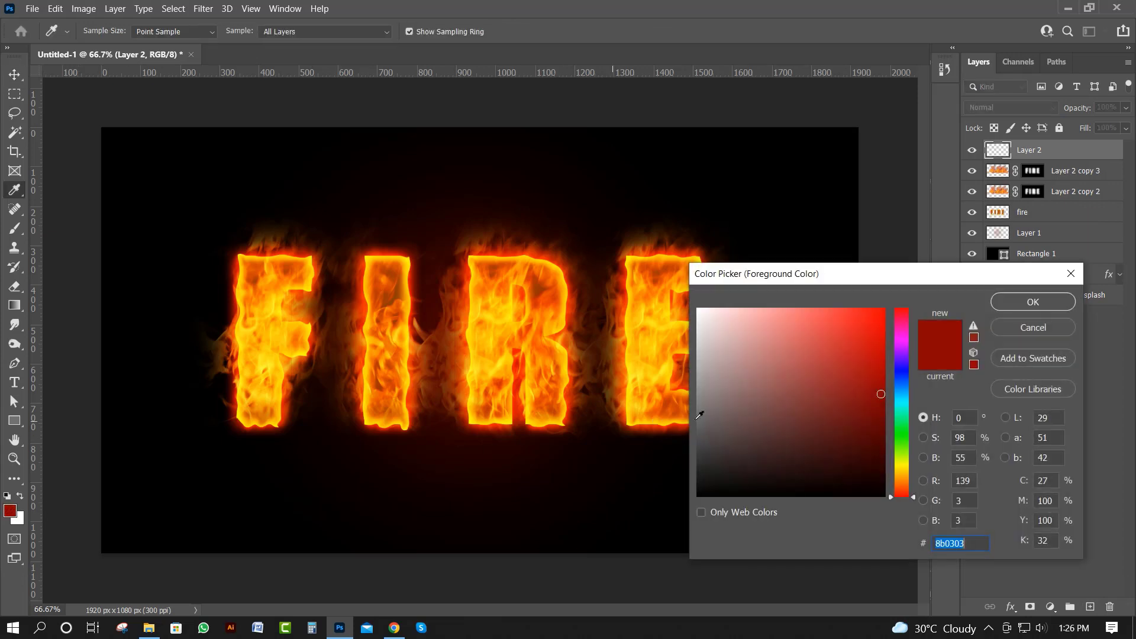
pyautogui.moveTo(893, 469); pyautogui.dragTo(904, 474)
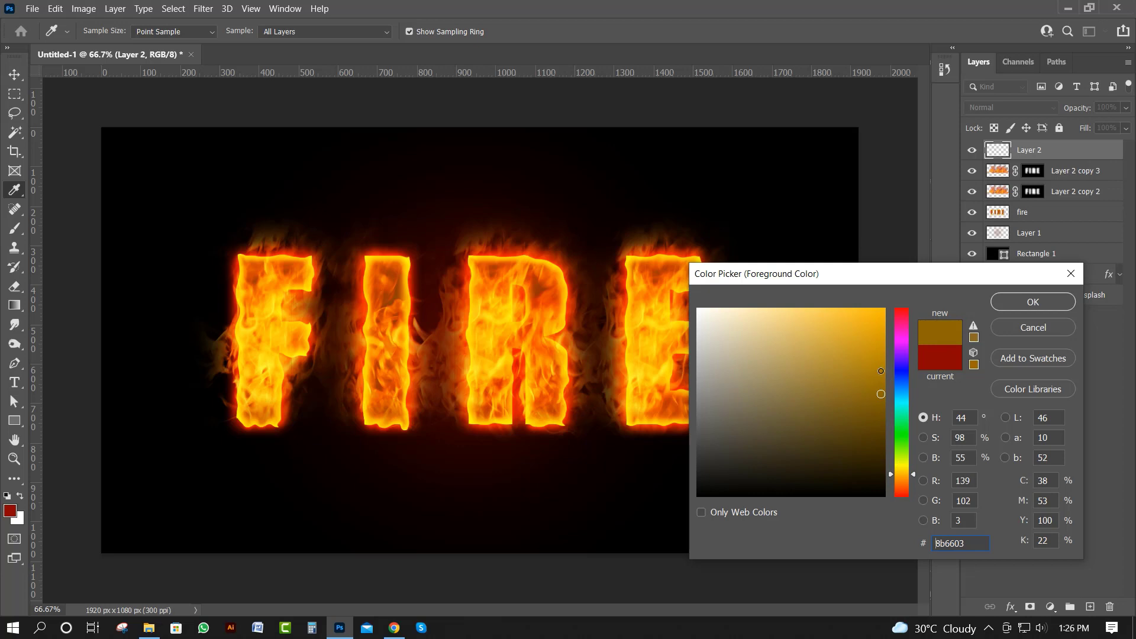
pyautogui.click(882, 371)
pyautogui.click(1028, 302)
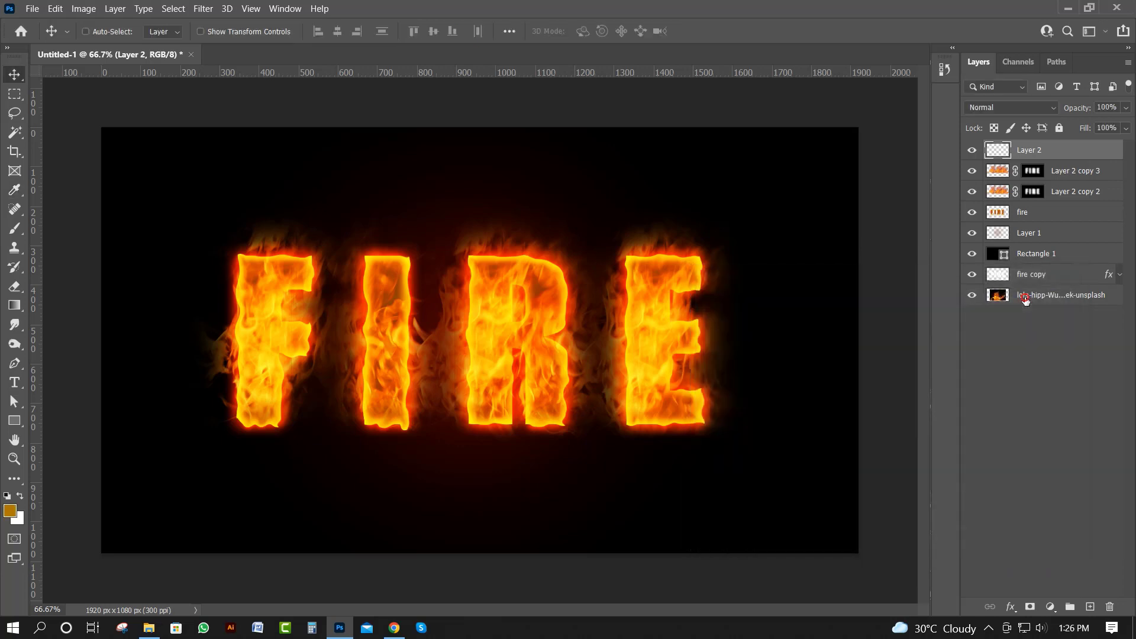
# Paint a soft orange glow across the whole FIRE word on the new layer with a 700 px brush.
pyautogui.click(14, 228)
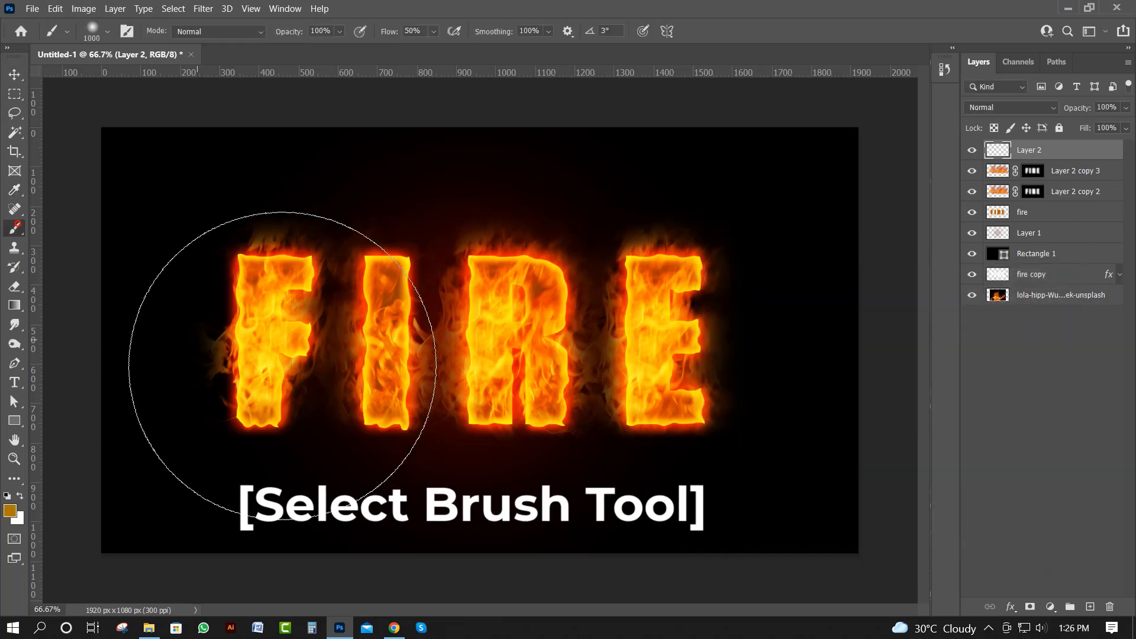
pyautogui.press('[')
pyautogui.press('[')
pyautogui.press('[')
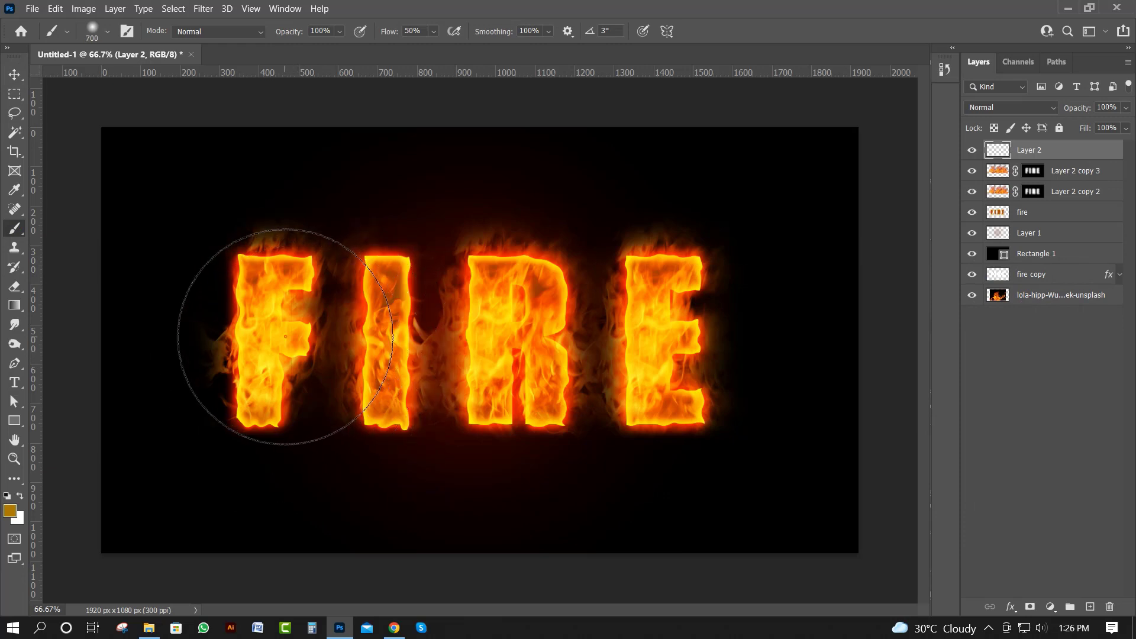
pyautogui.moveTo(285, 337)
pyautogui.mouseDown()
pyautogui.moveTo(406, 330)
pyautogui.moveTo(417, 344)
pyautogui.moveTo(525, 340)
pyautogui.moveTo(651, 350)
pyautogui.mouseUp()
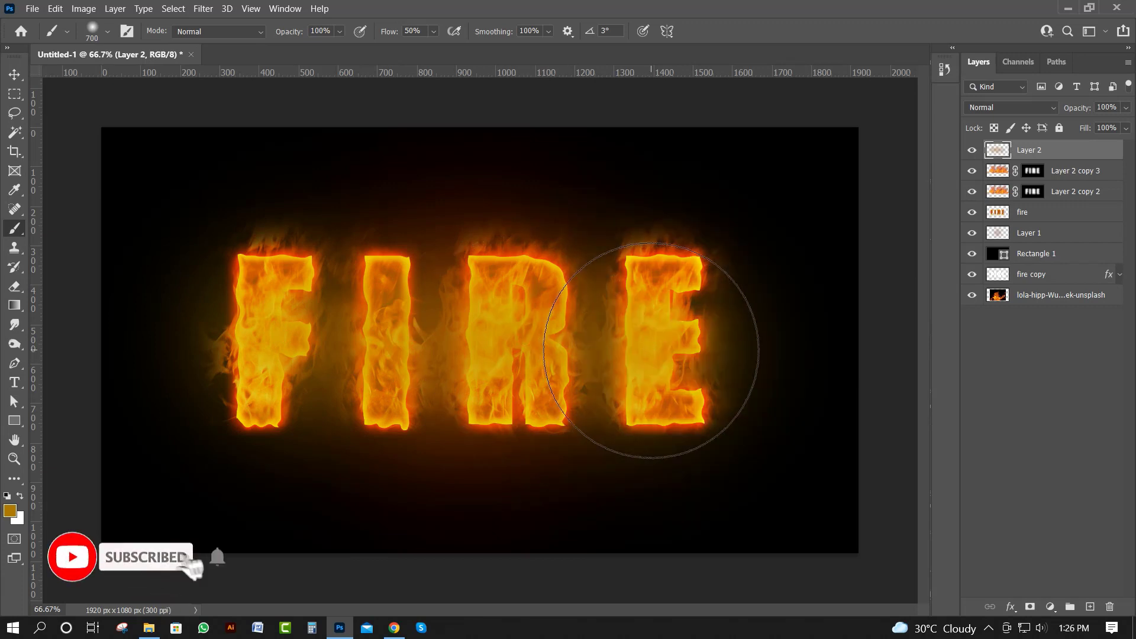
# Set the blend mode of the painted orange glow layer to Overlay.
pyautogui.click(15, 74)
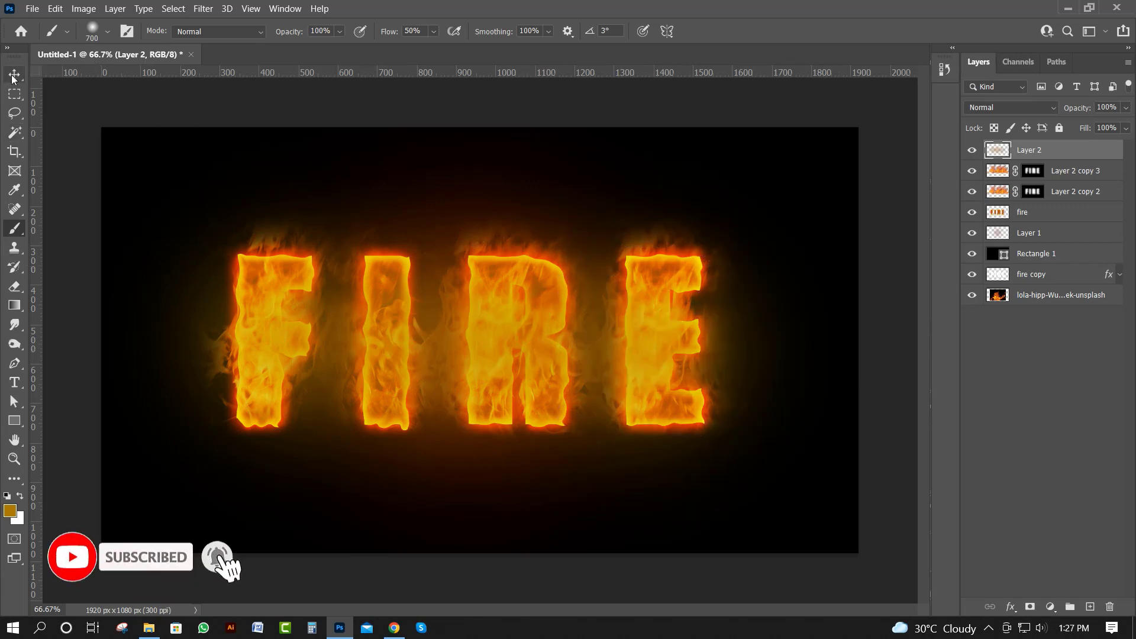
pyautogui.click(1040, 112)
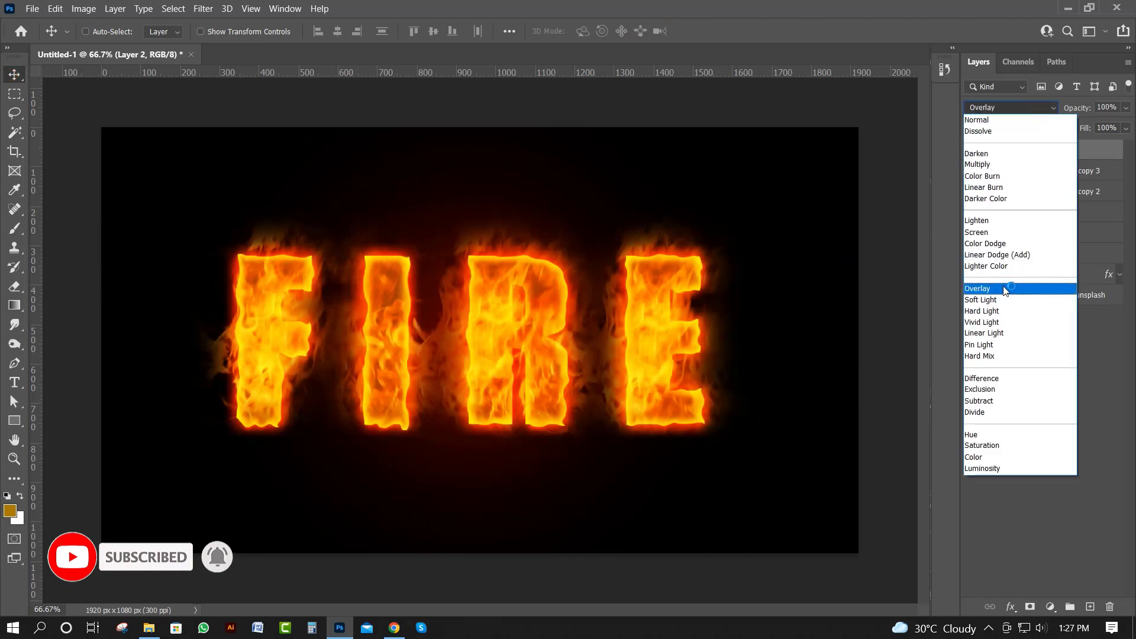
pyautogui.click(1004, 290)
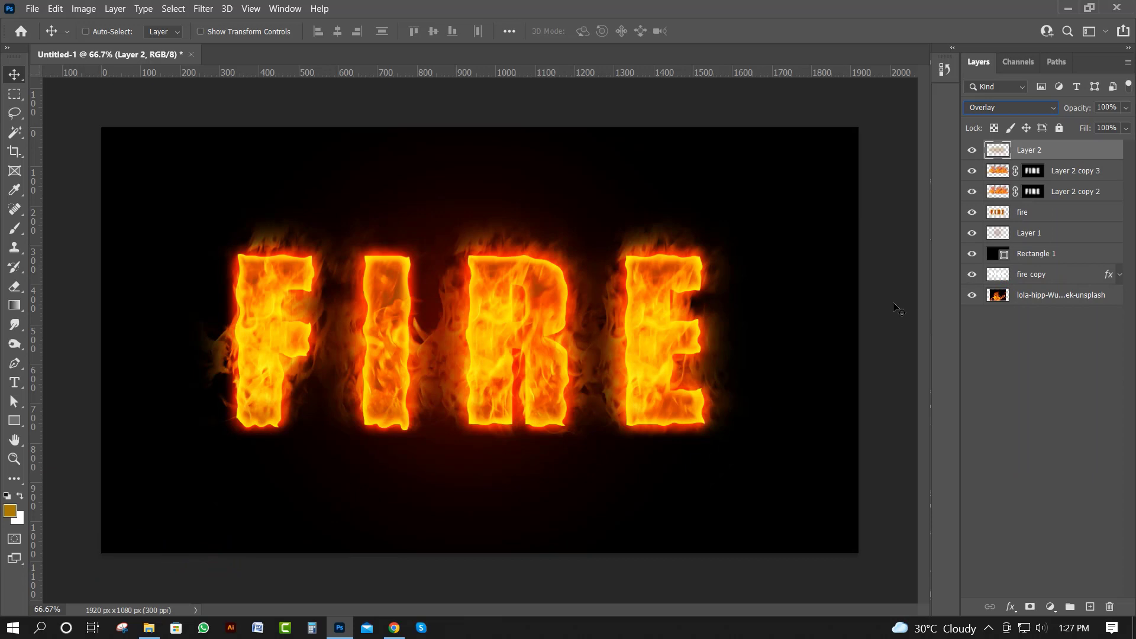
# Add a Curves adjustment layer on top and brighten the RGB curve with a raised highlight point and a second point in the shadows.
pyautogui.click(1052, 606)
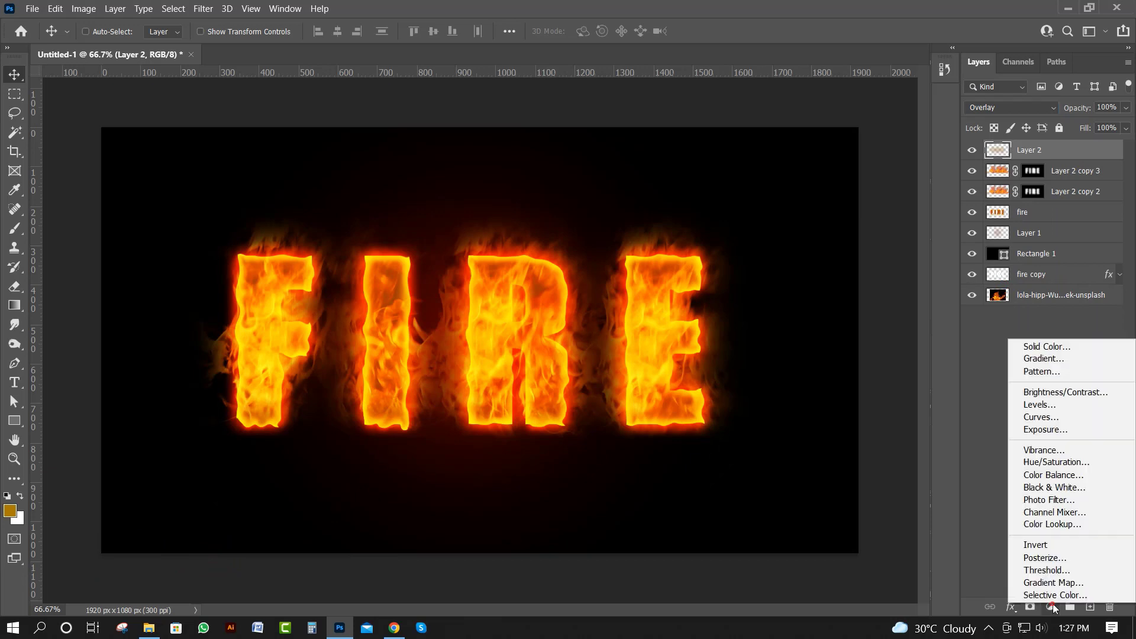
pyautogui.click(1064, 418)
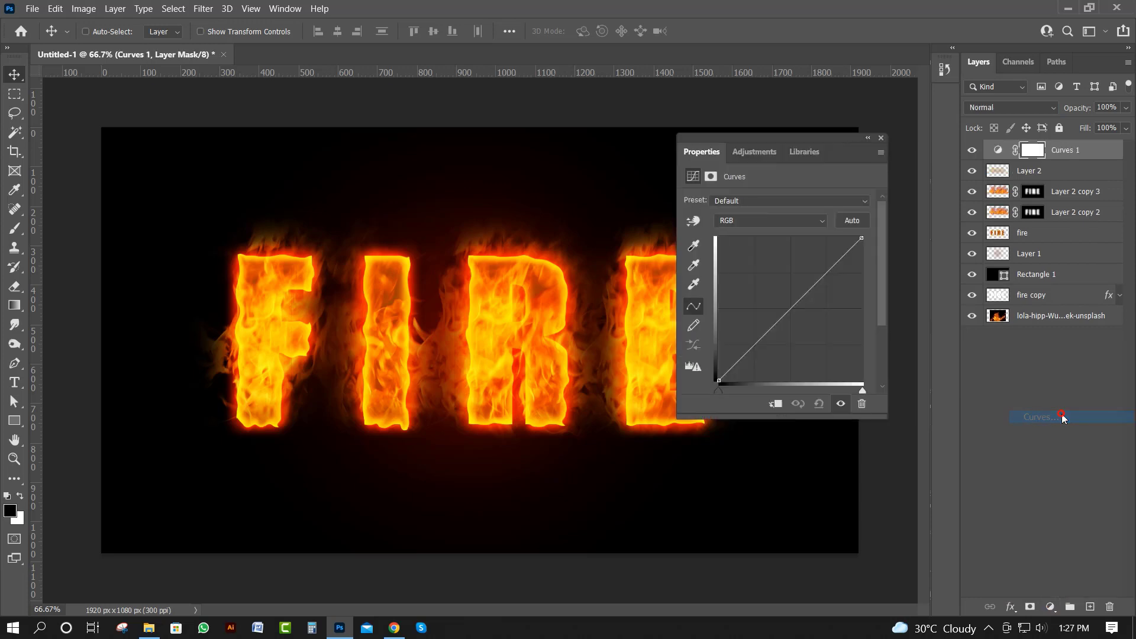
pyautogui.moveTo(836, 154); pyautogui.dragTo(876, 178)
pyautogui.moveTo(876, 288); pyautogui.dragTo(867, 285)
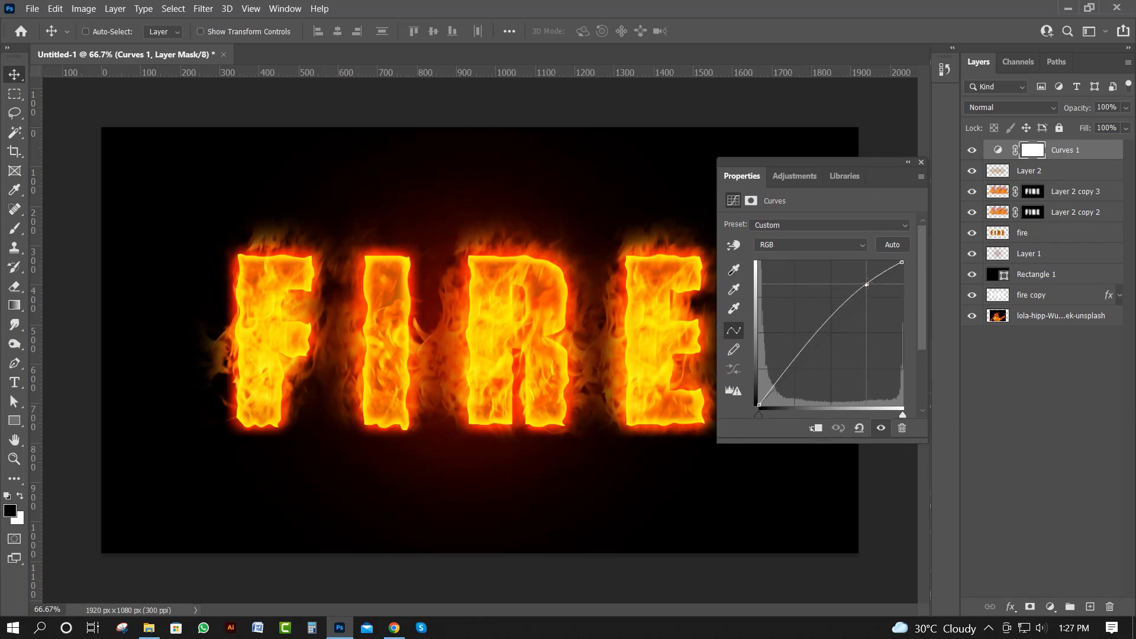
pyautogui.moveTo(784, 373); pyautogui.dragTo(787, 371)
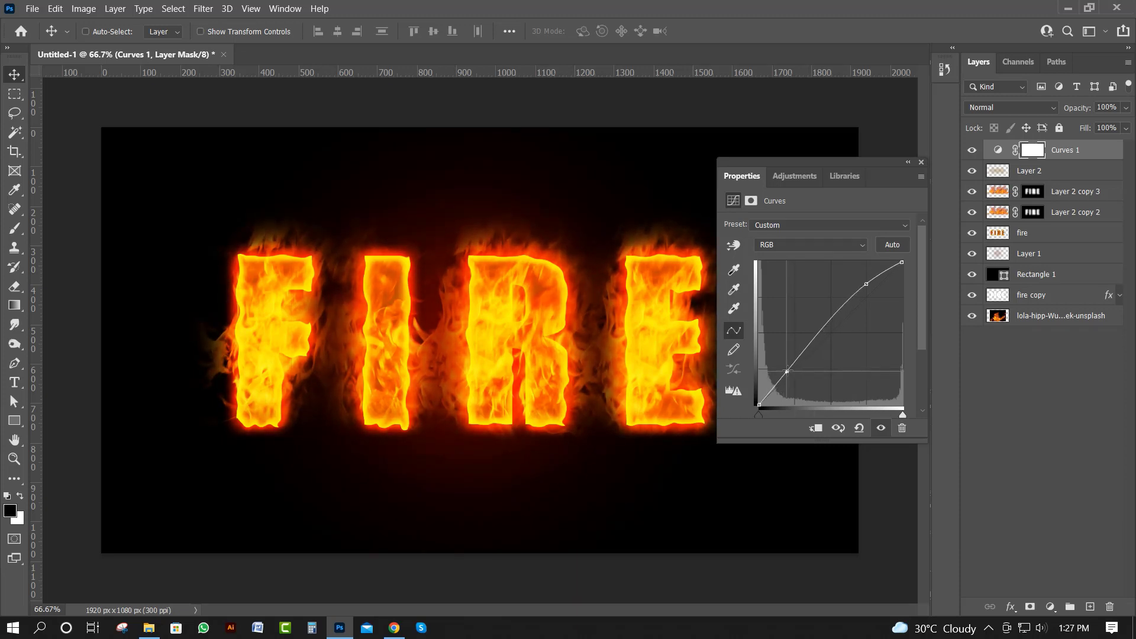
pyautogui.click(922, 158)
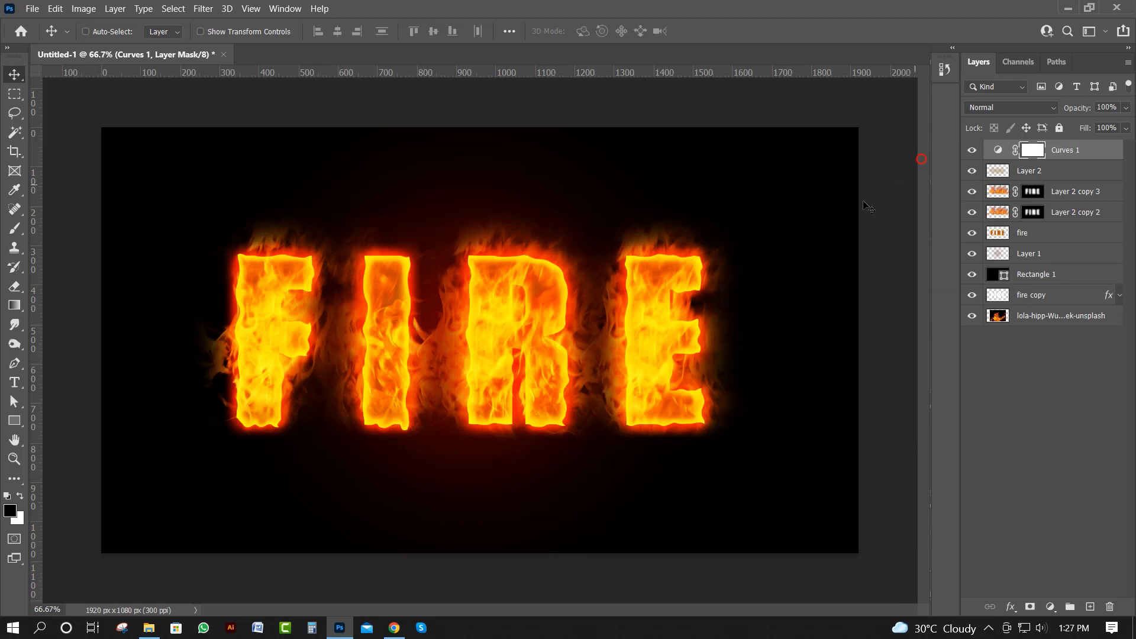
pyautogui.hotkey('ctrl', '0')
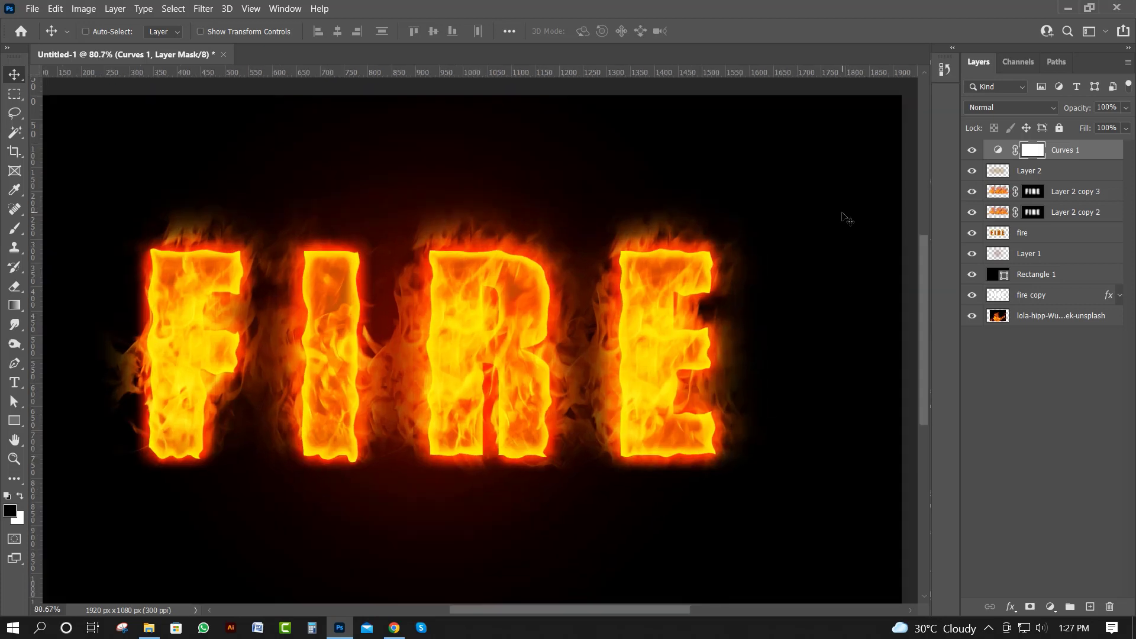